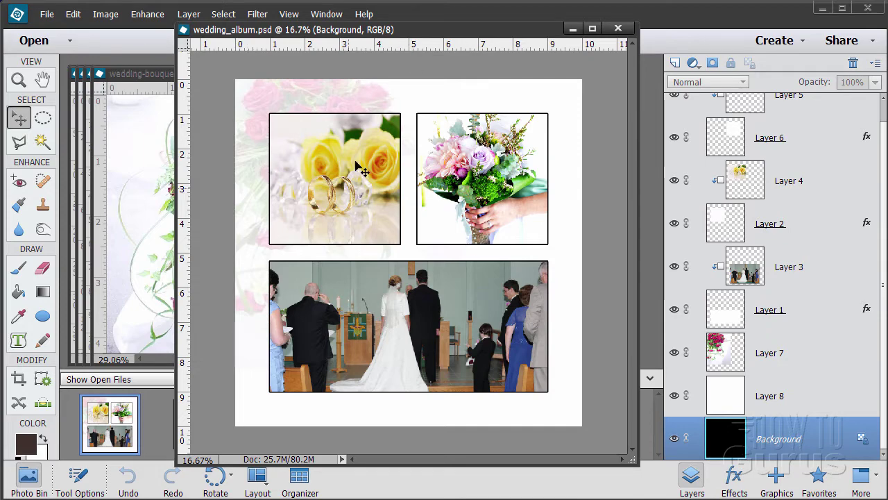
- Minimize all the open photo windows and the wedding_album.psd window to clear the workspace
drag(403, 31, 677, 43)
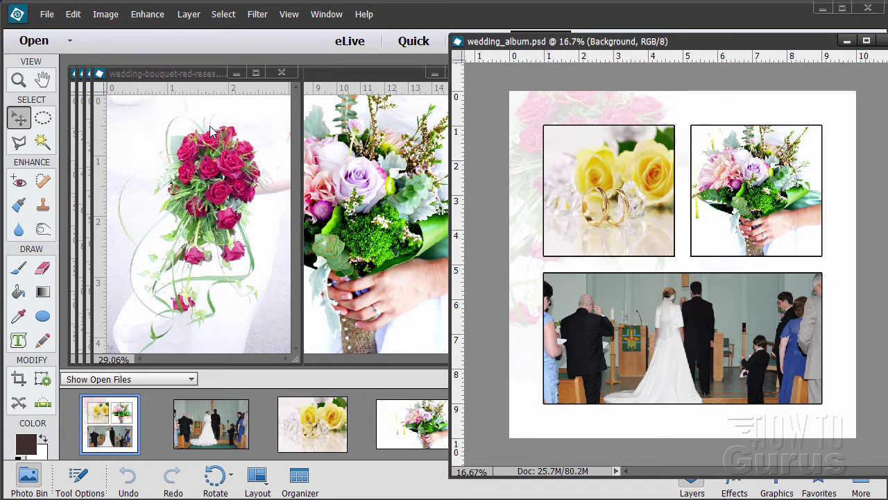
click(236, 73)
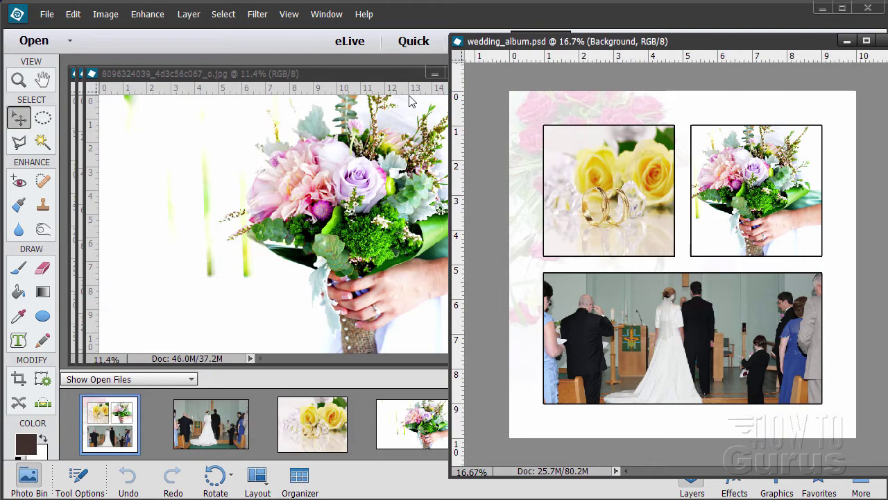
click(435, 74)
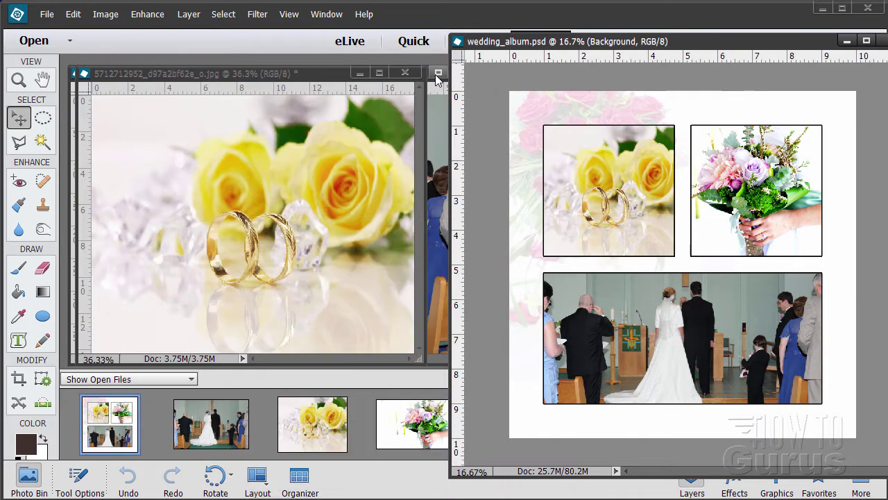
click(359, 73)
click(419, 73)
drag(535, 41, 190, 27)
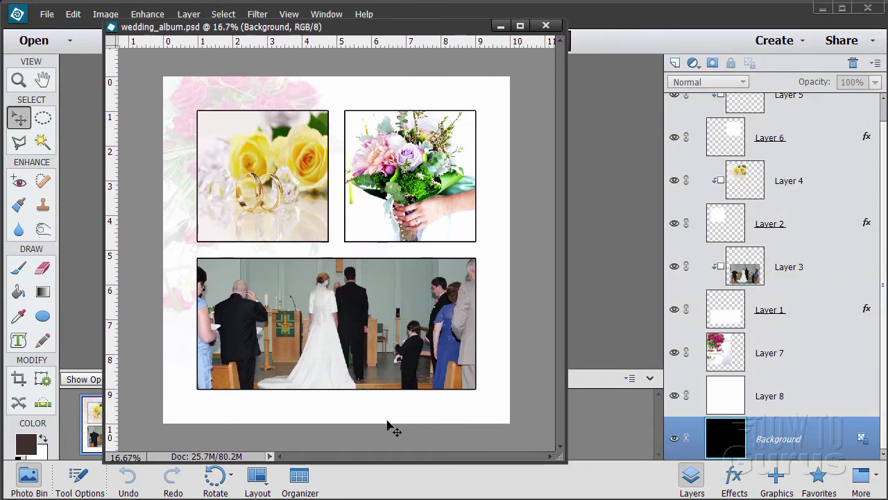
click(500, 26)
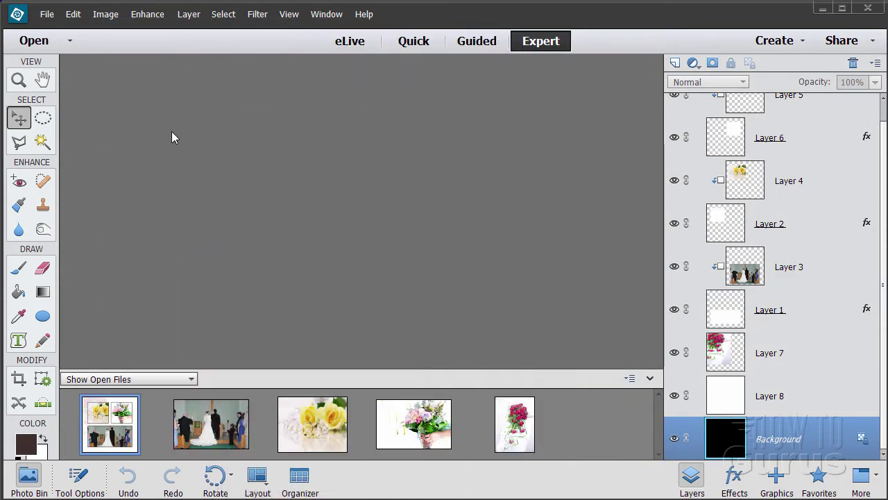
- Create a blank white RGB document 10 inches wide and 10 inches high at 300 pixels/inch
click(46, 14)
mouse_move(53, 32)
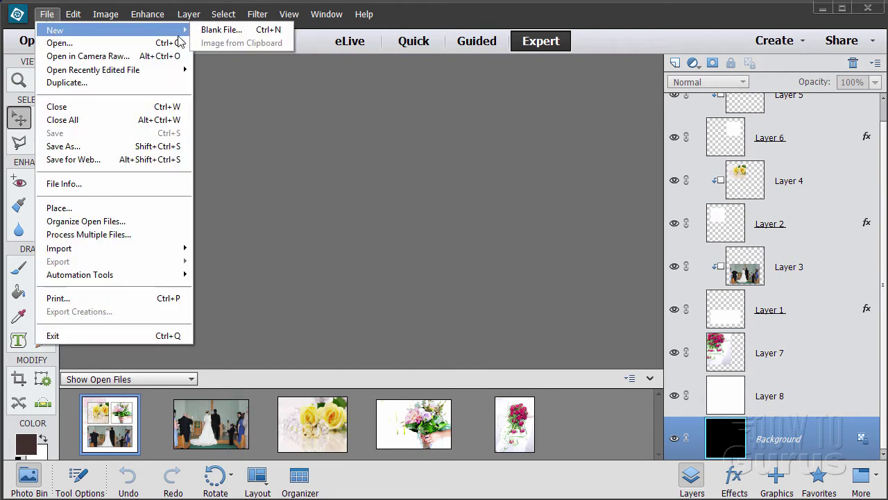
click(200, 33)
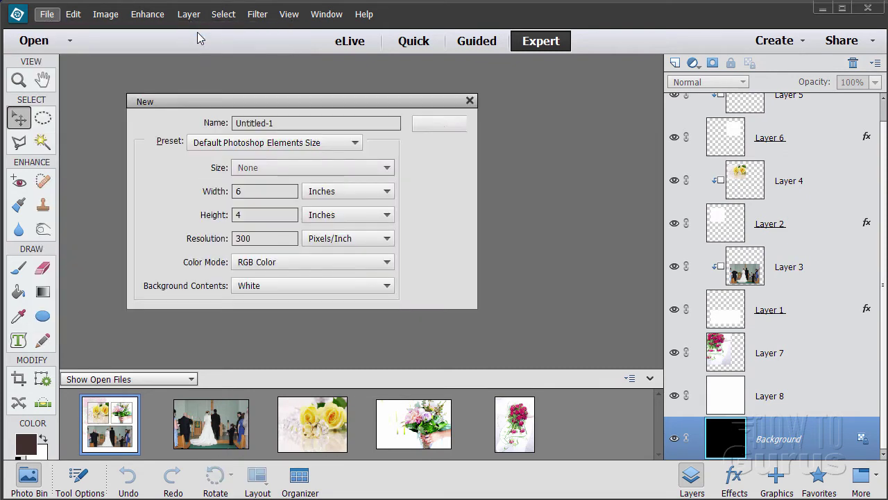
double_click(257, 238)
click(274, 239)
click(234, 191)
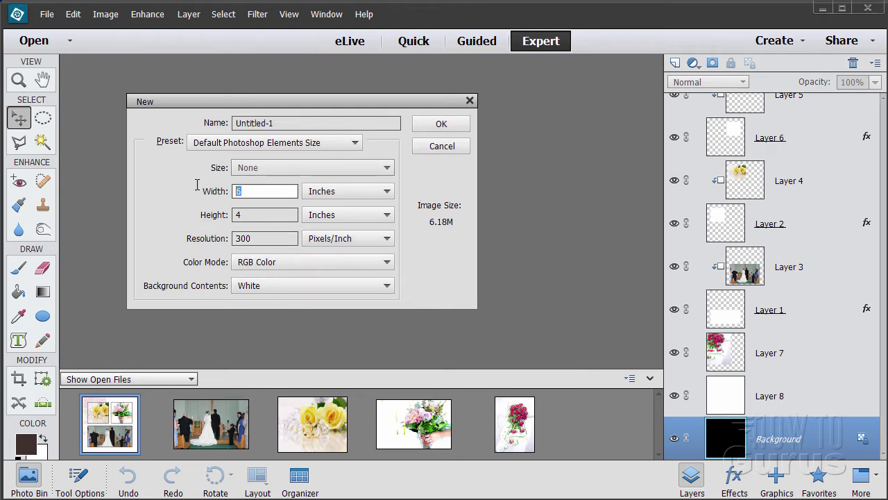
text(10)
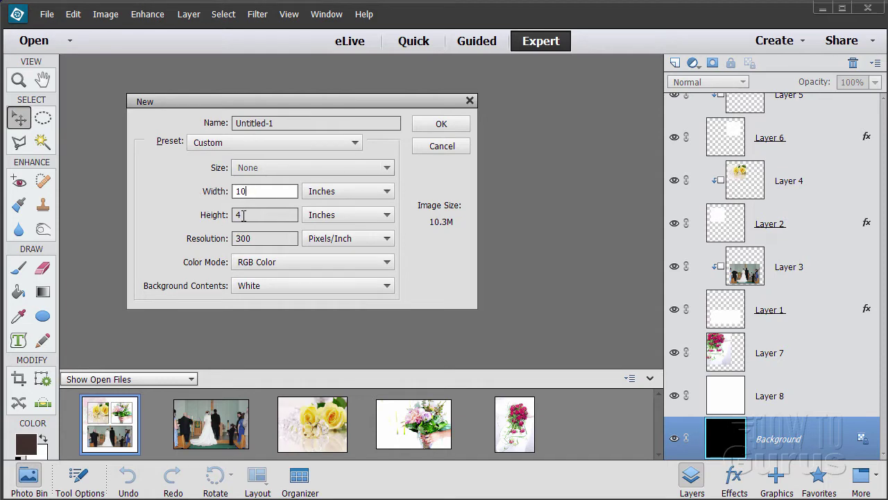
key(Tab)
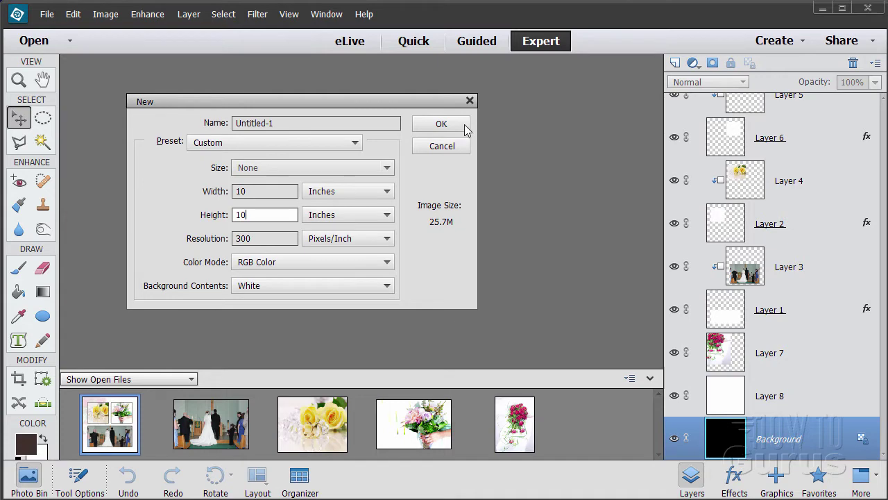
click(442, 124)
- Enlarge and reposition the blank document's window, and zoom its canvas to 16.7%
drag(238, 63, 353, 44)
drag(457, 333, 652, 483)
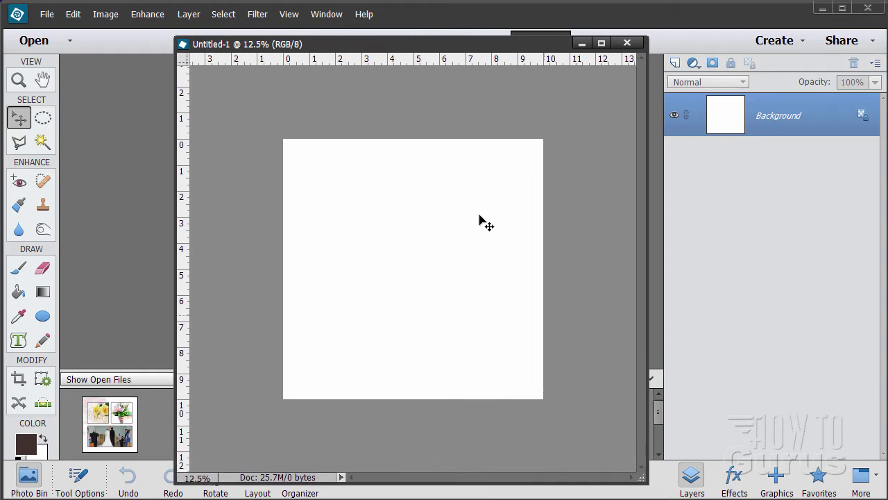
drag(427, 46, 416, 40)
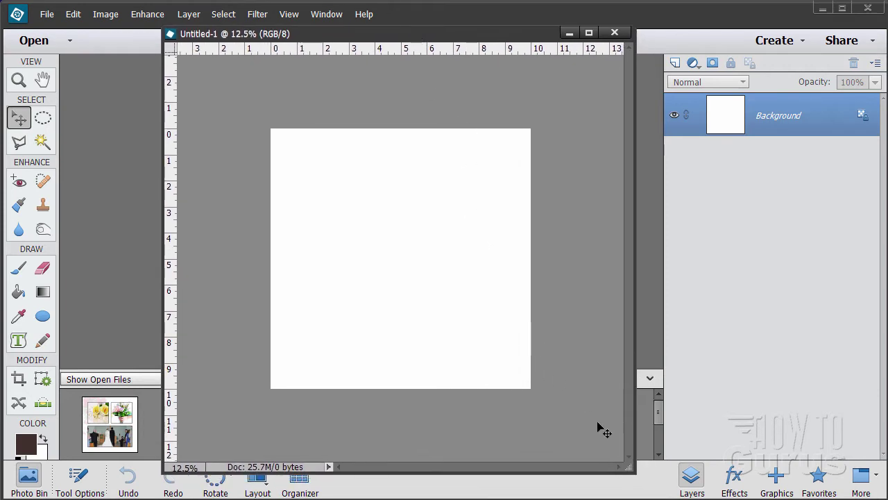
drag(628, 474, 673, 490)
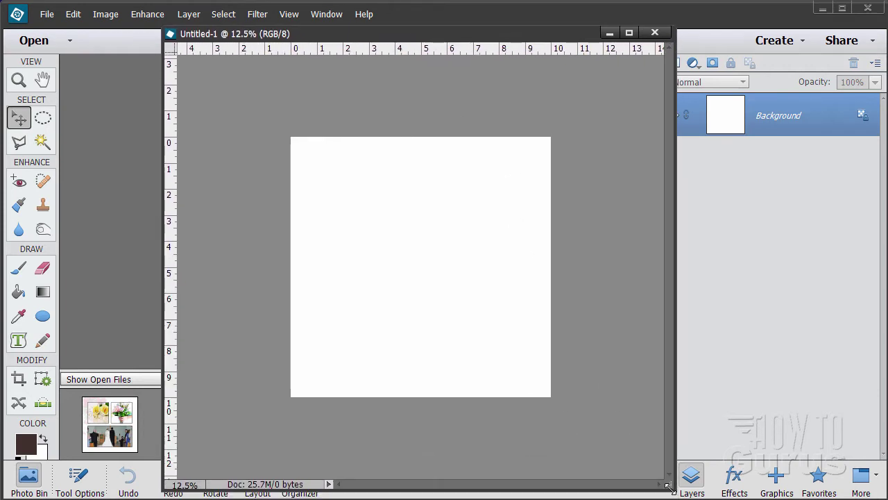
click(19, 80)
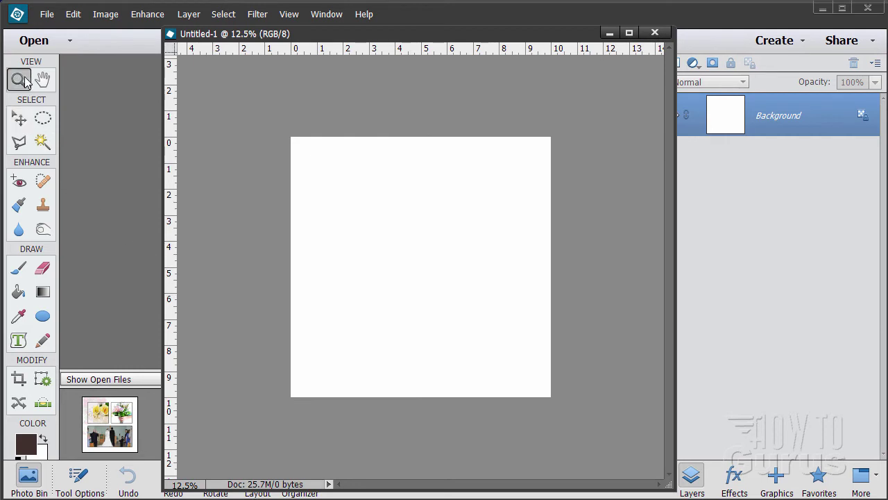
click(409, 264)
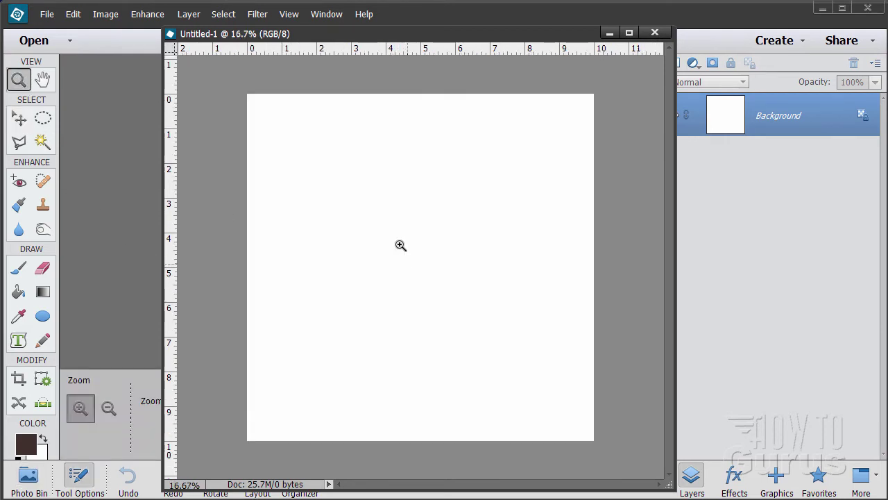
click(19, 118)
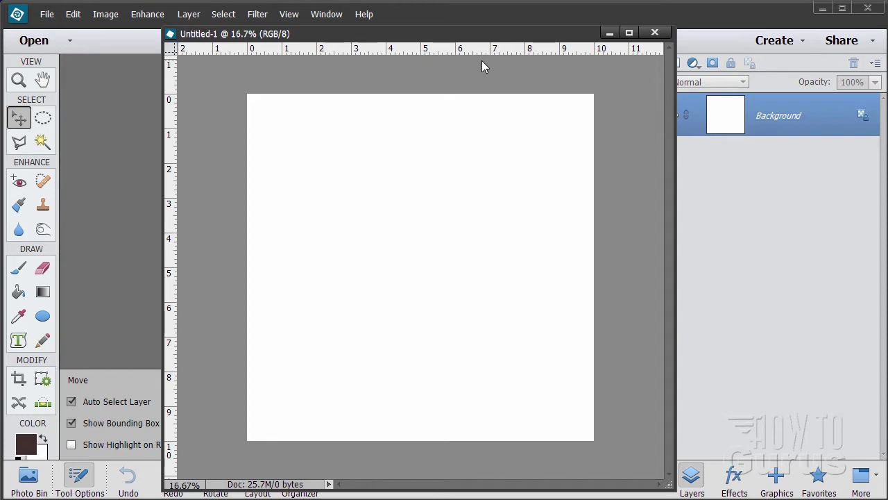
drag(359, 36, 345, 75)
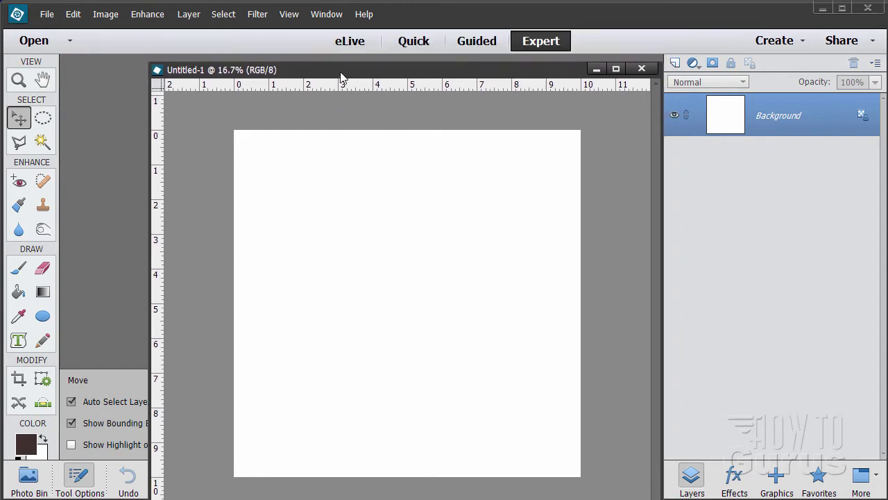
- Add a vertical guide at the 1 inch position on the blank page
click(289, 16)
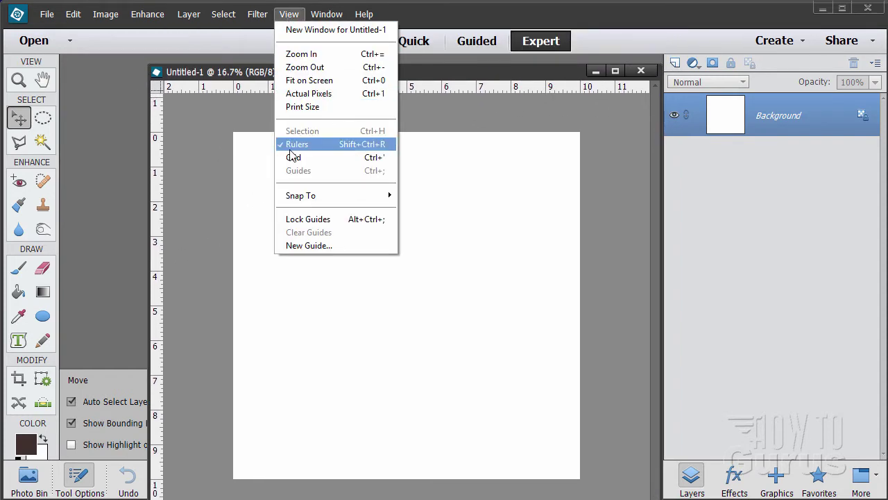
click(470, 110)
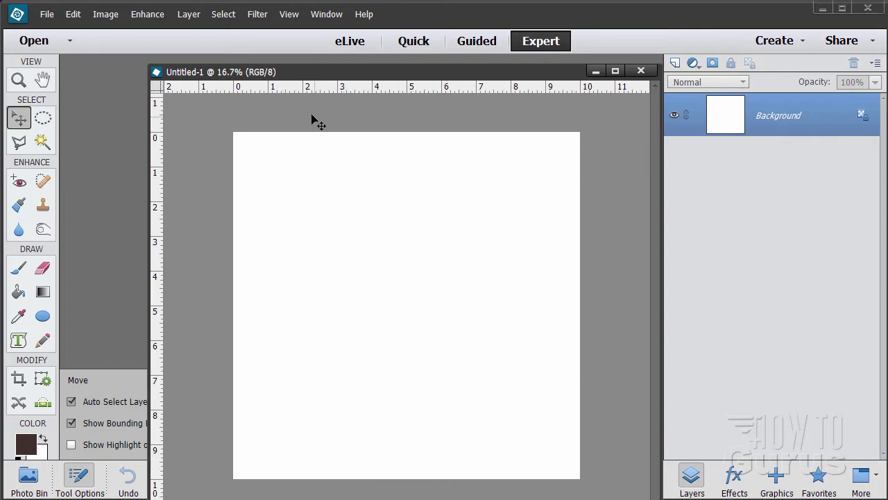
click(288, 15)
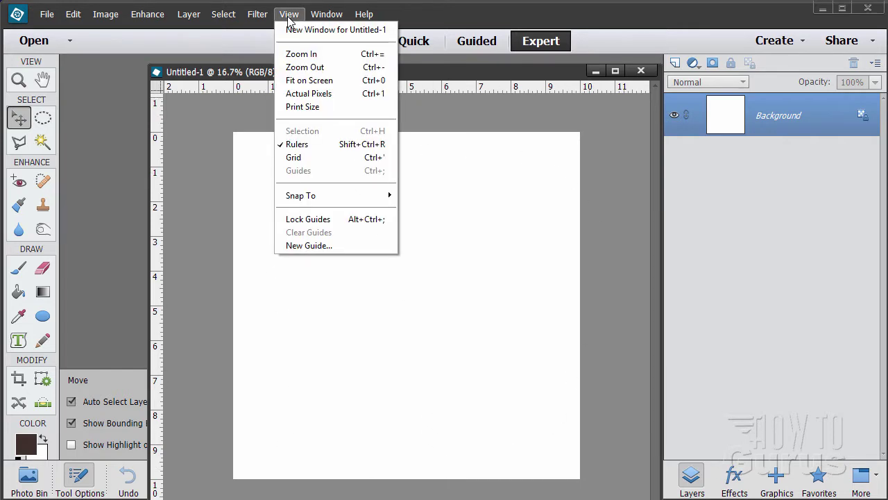
click(308, 247)
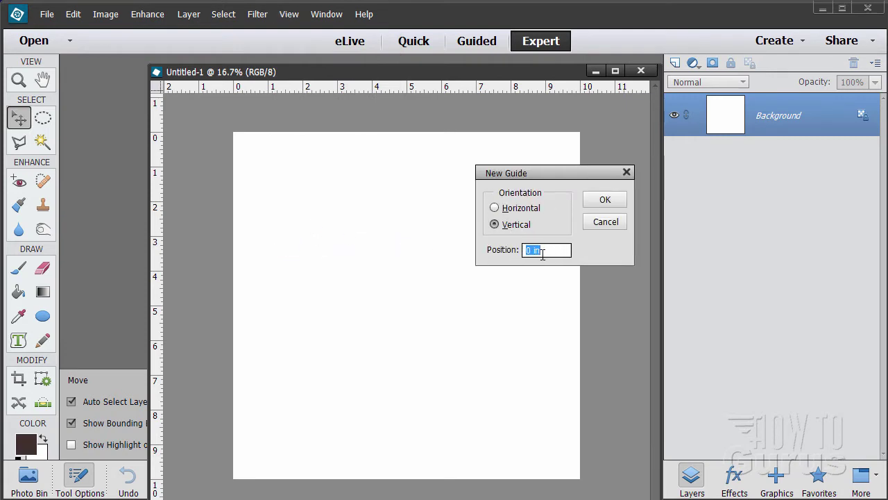
text(1)
click(598, 201)
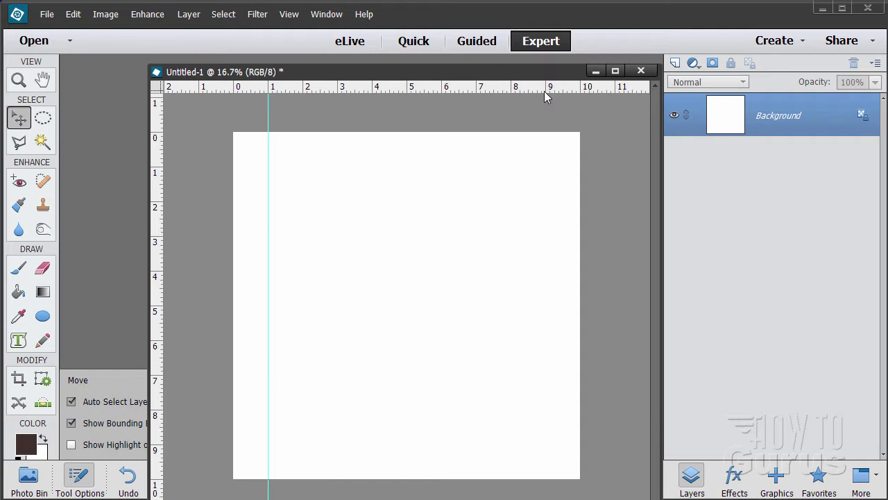
- Add a vertical guide at the 9 inch position on the blank page
click(289, 13)
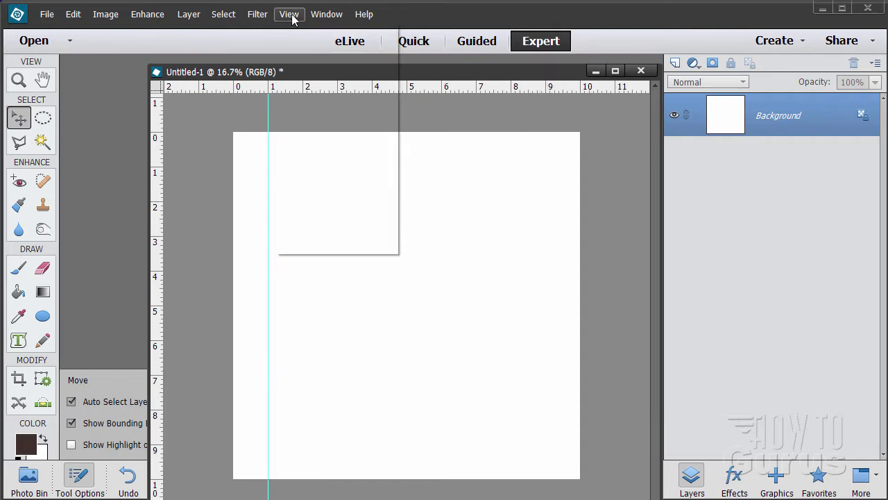
click(322, 245)
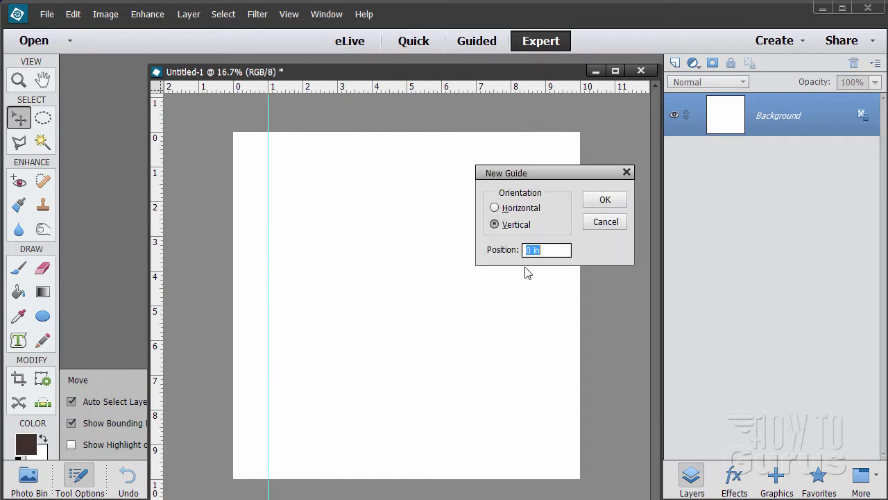
text(9)
click(605, 200)
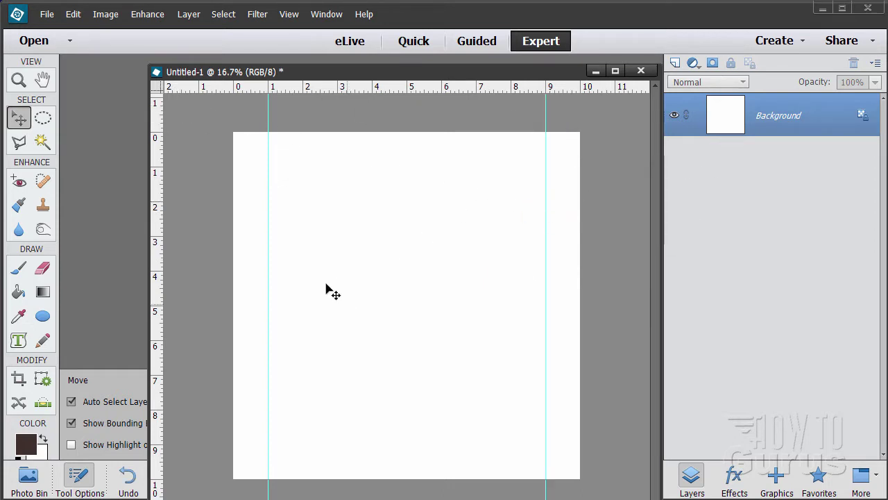
- Add a horizontal guide at the 1 inch position on the blank page
click(289, 15)
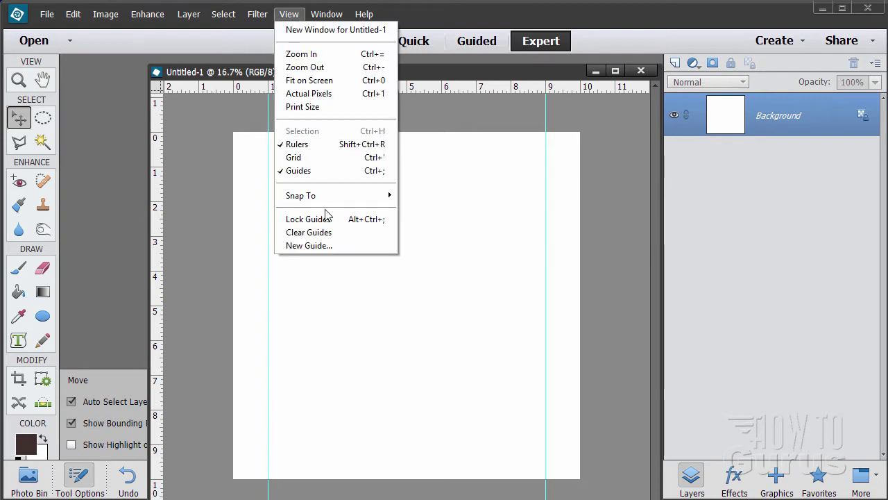
click(319, 246)
click(495, 207)
drag(542, 250, 500, 254)
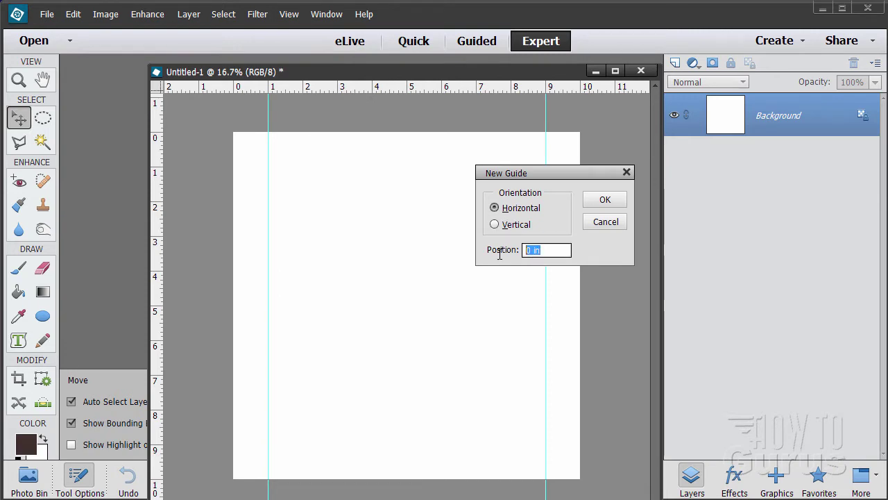
text(1)
click(604, 203)
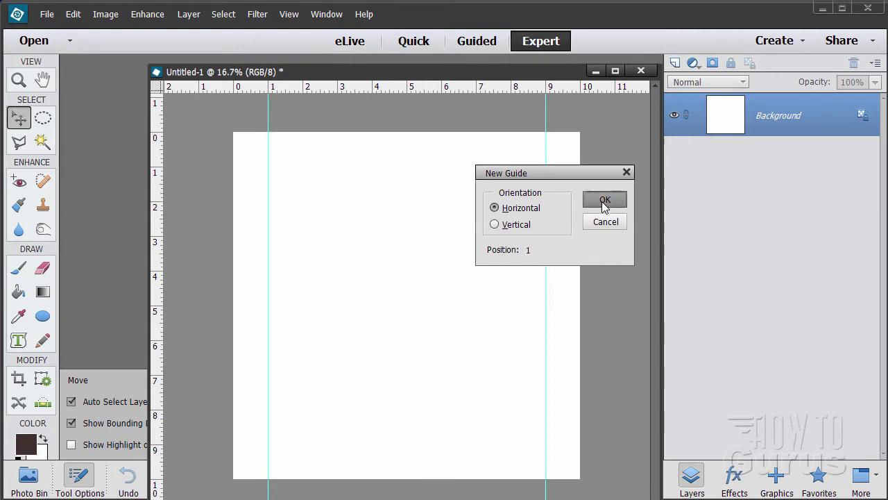
- Add a horizontal guide at the 9 inch position on the blank page
click(288, 14)
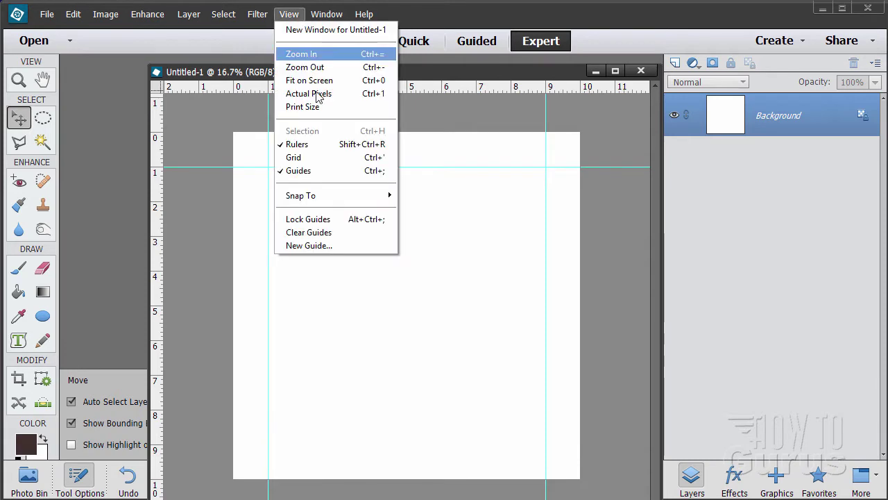
click(315, 245)
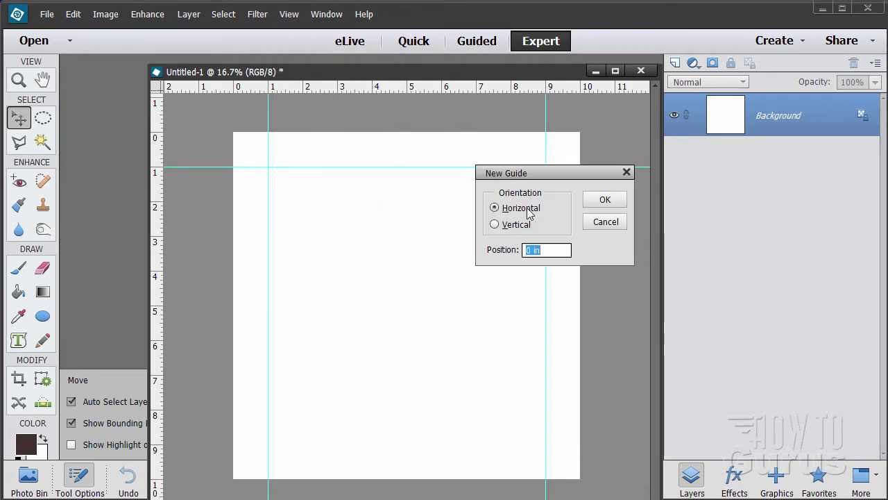
text(9)
click(605, 199)
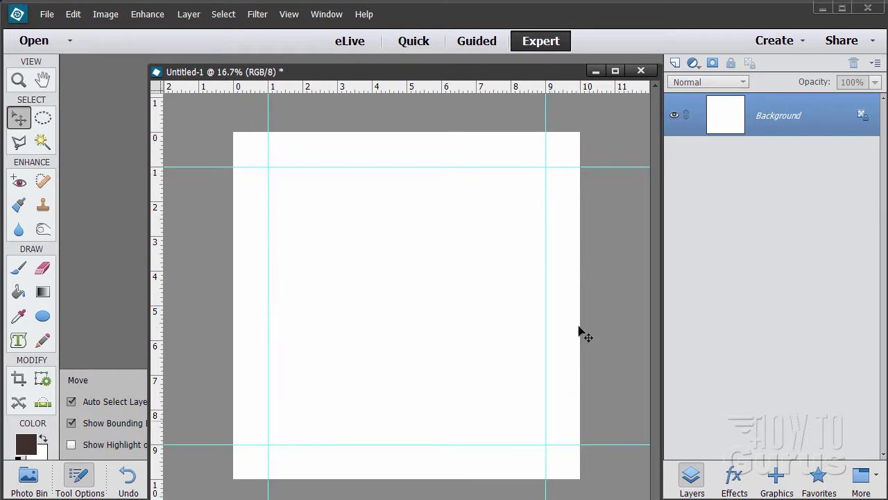
- Move the blank document's window aside and examine the photo layout in wedding_album.psd, minimizing that file again
drag(285, 72, 261, 35)
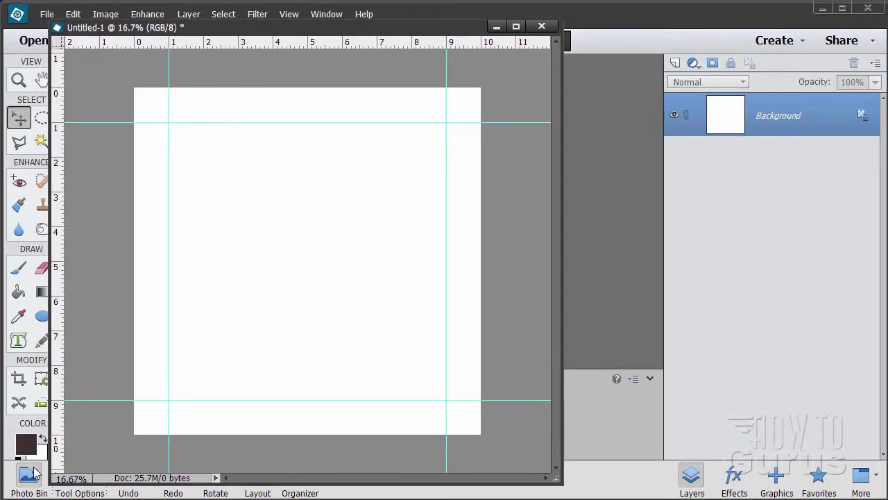
drag(442, 34, 826, 60)
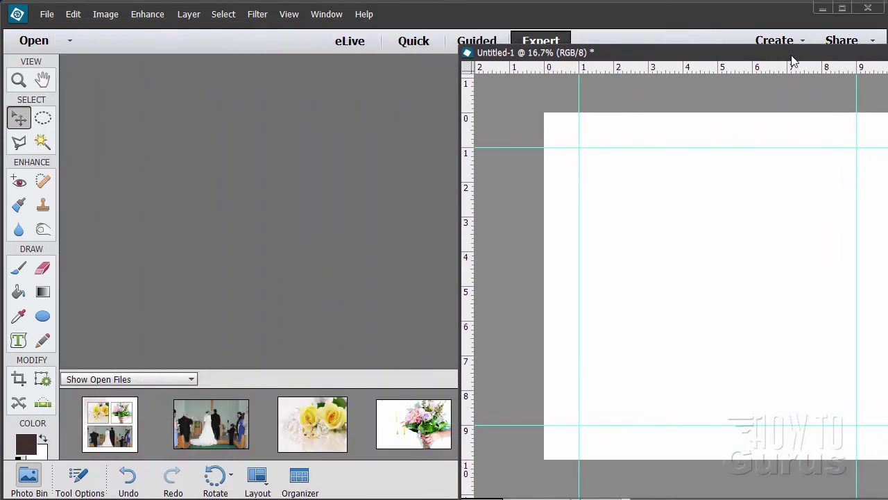
click(124, 420)
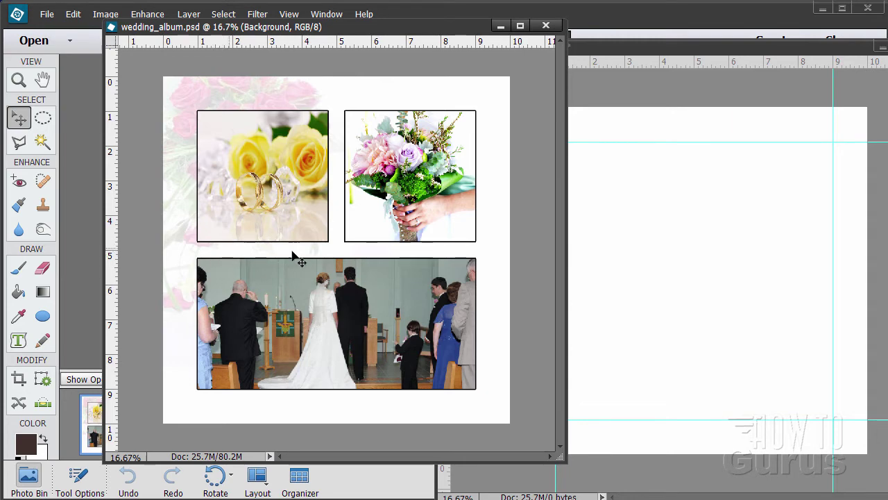
click(500, 25)
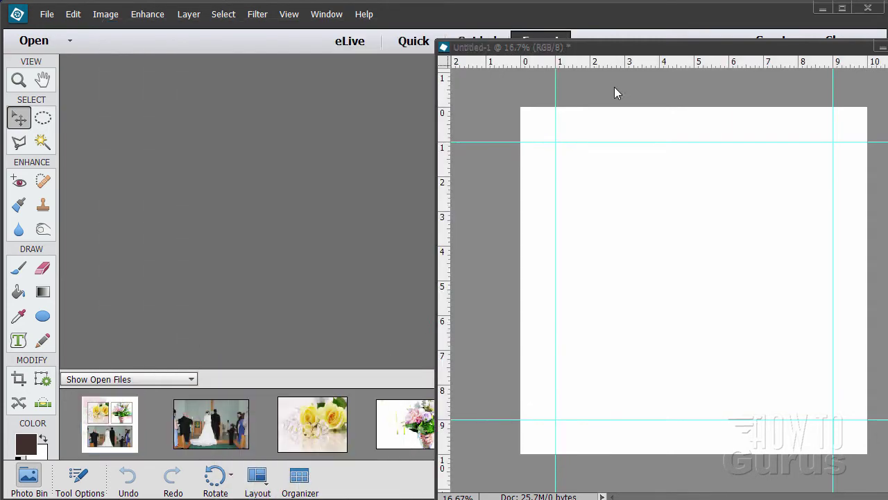
- Bring the blank page's window back into view and add a horizontal guide at 4.75 inches
drag(580, 54, 230, 34)
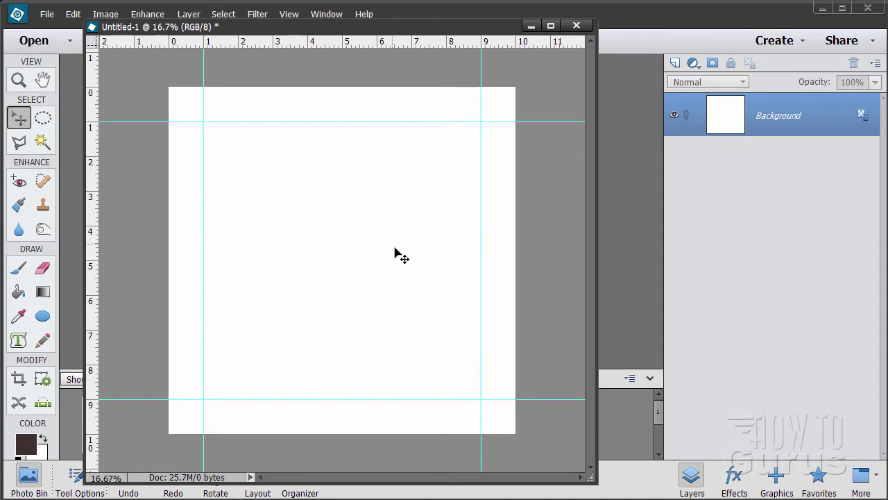
drag(336, 26, 344, 40)
click(289, 14)
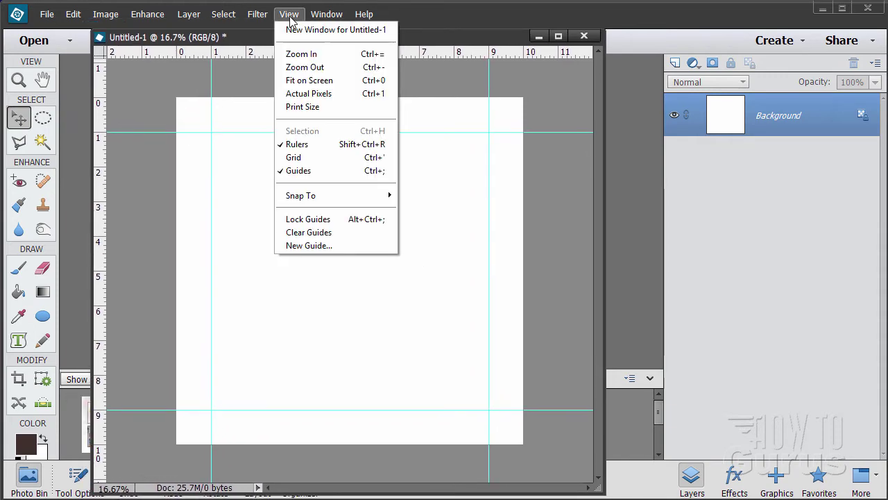
click(331, 246)
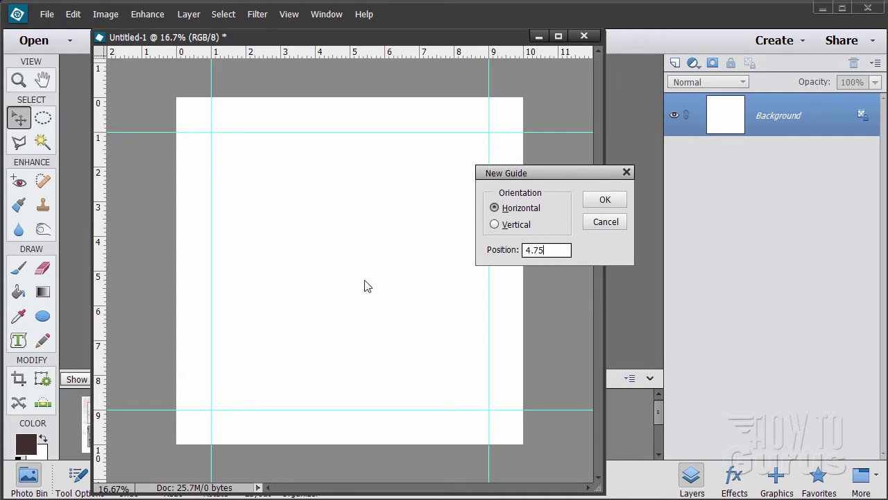
click(603, 201)
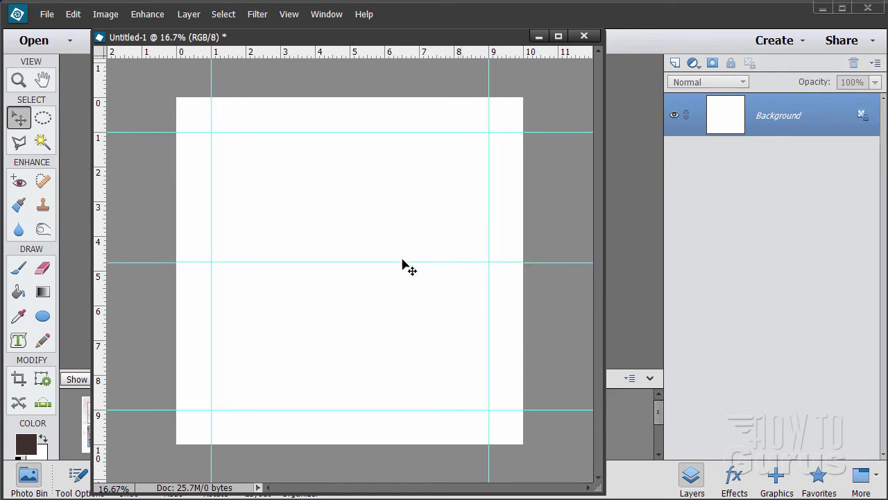
- Add a horizontal guide at the 5.25 inch position on the blank page
click(289, 14)
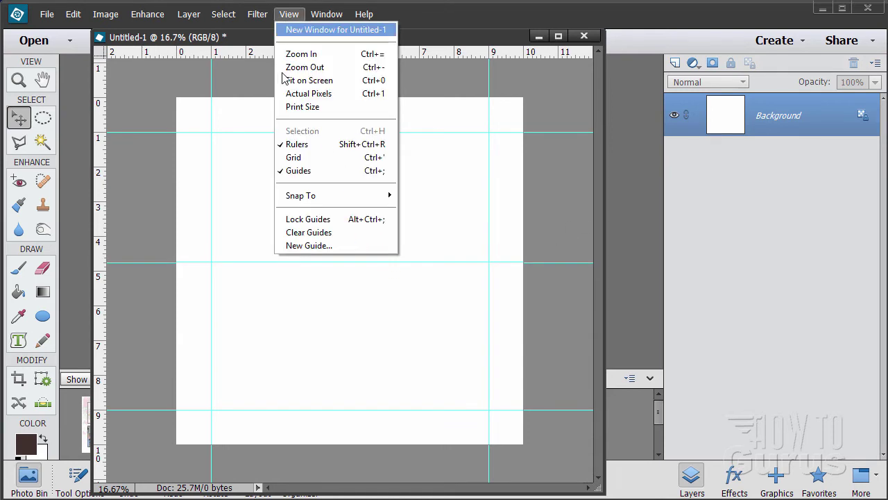
click(315, 247)
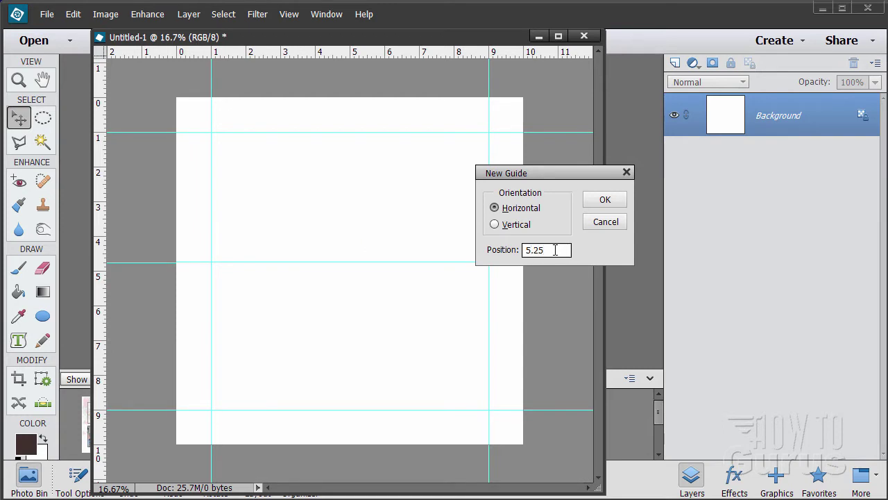
click(604, 199)
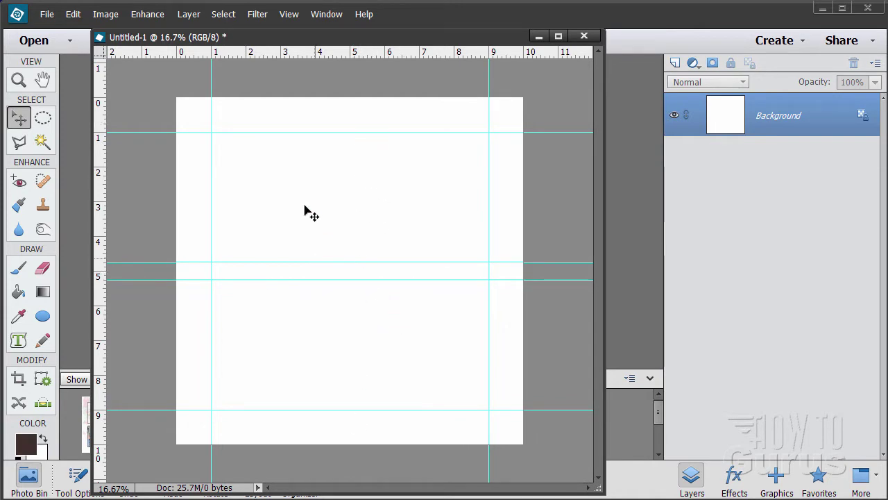
- Add a vertical guide at the 4.75 inch position on the blank page
click(288, 17)
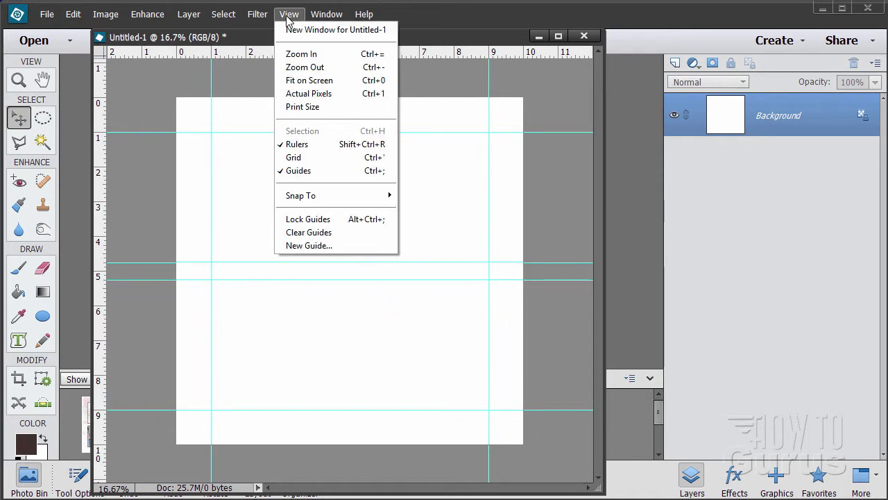
click(312, 246)
click(508, 229)
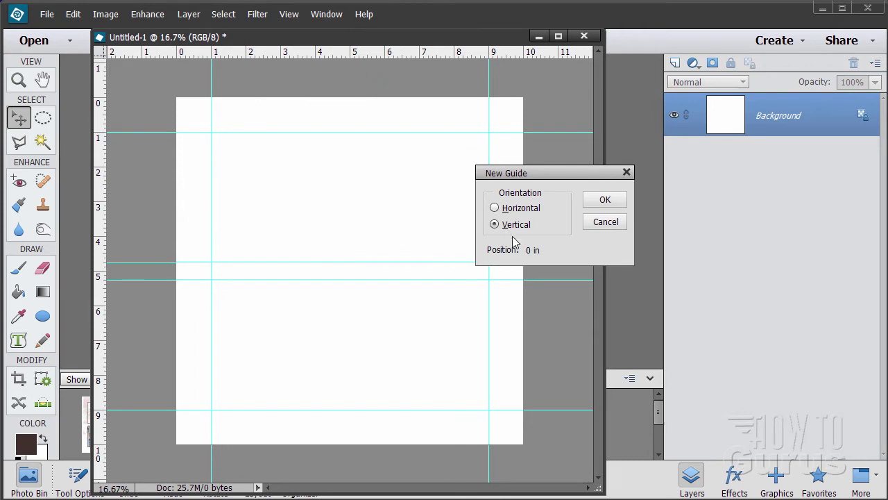
click(540, 248)
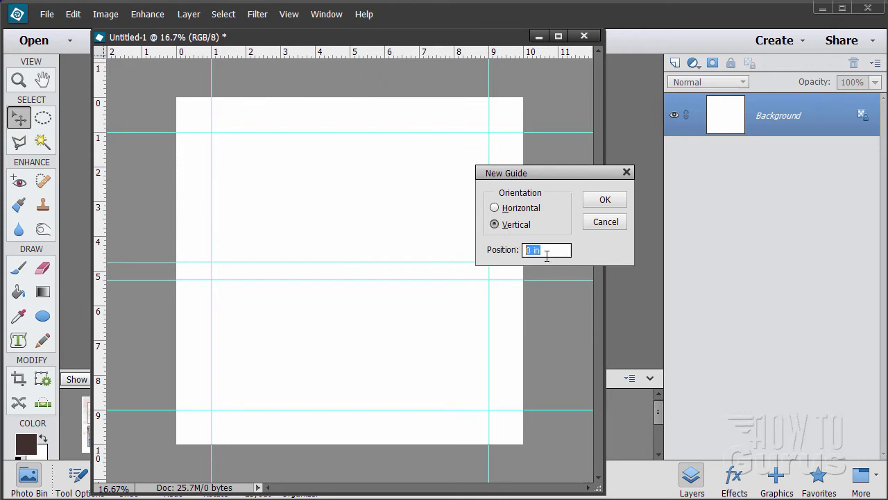
text(4.75)
click(602, 200)
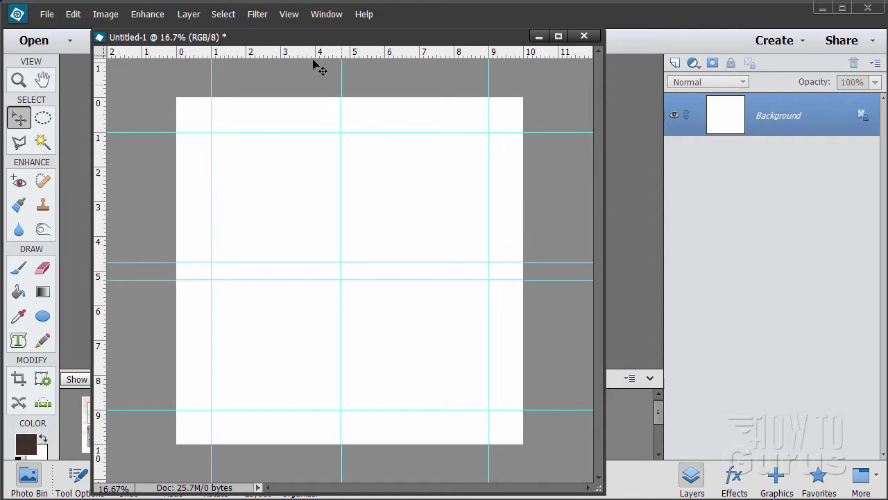
- Add a vertical guide at the 5.25 inch position on the blank page
click(288, 14)
click(314, 244)
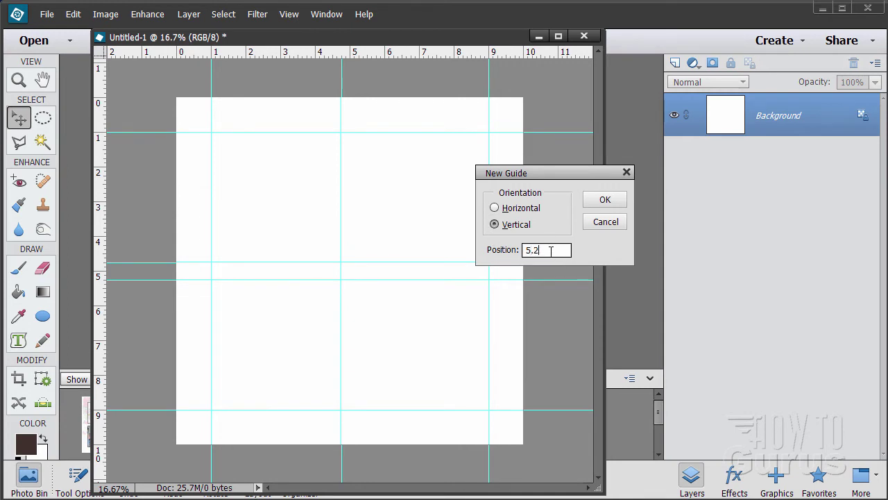
click(624, 205)
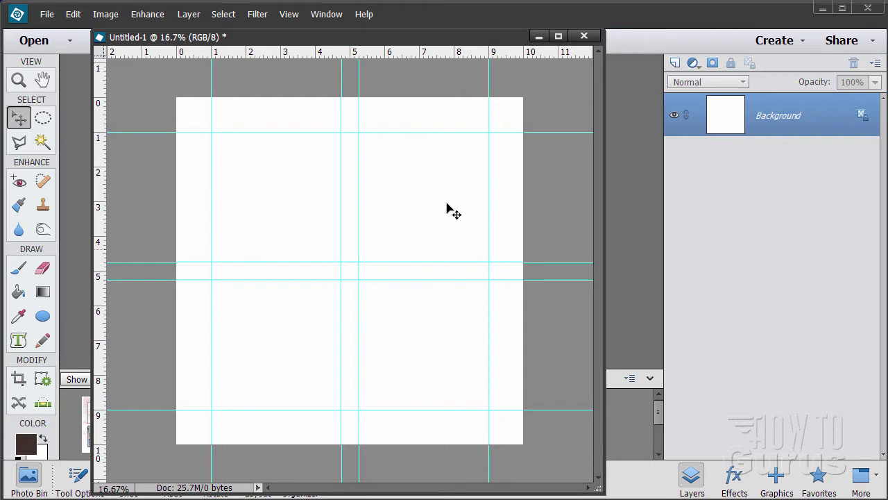
- Bring up the red rose bouquet photo from the open files and arrange it and the blank page as floating windows
drag(254, 42, 759, 41)
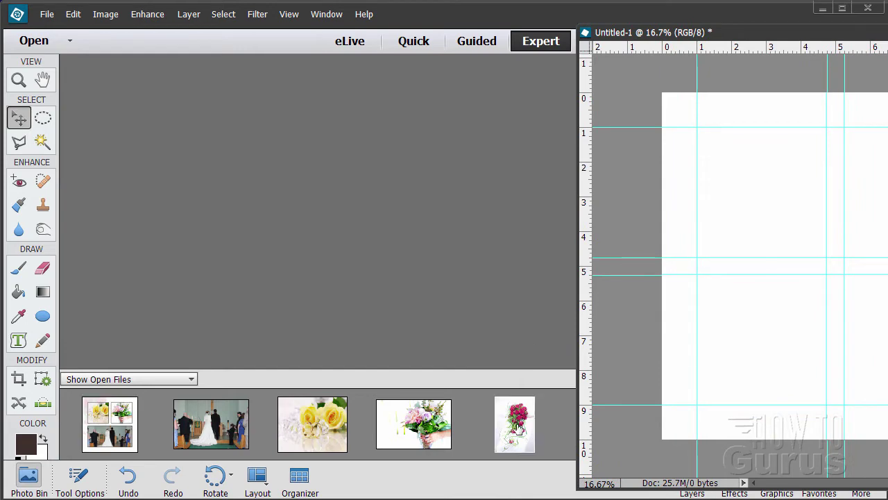
click(517, 428)
drag(168, 78, 111, 51)
drag(741, 33, 394, 70)
drag(143, 48, 607, 182)
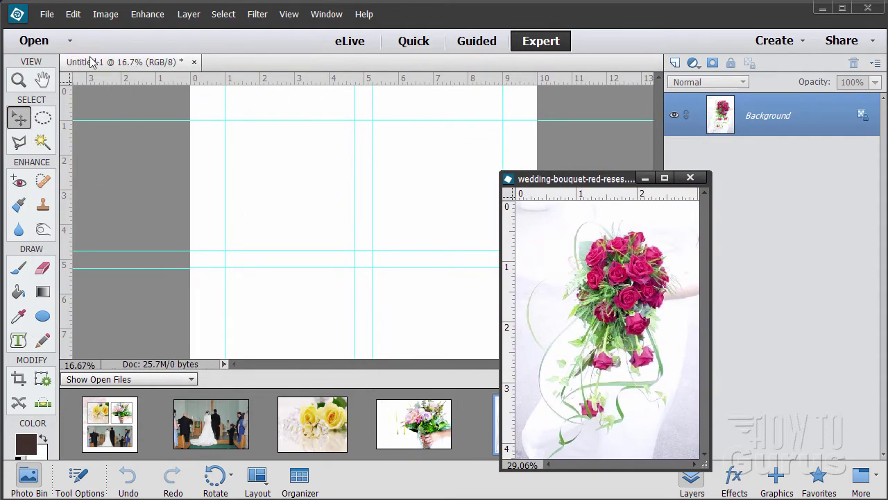
drag(99, 63, 118, 111)
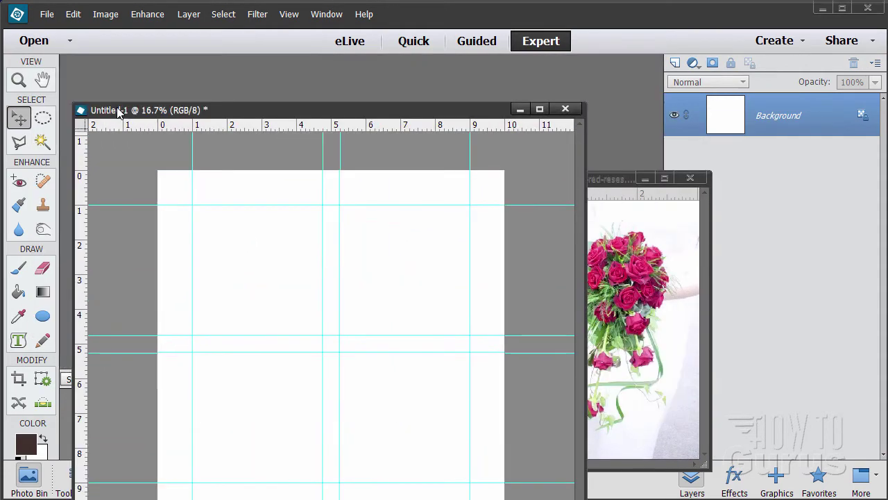
drag(243, 122, 268, 38)
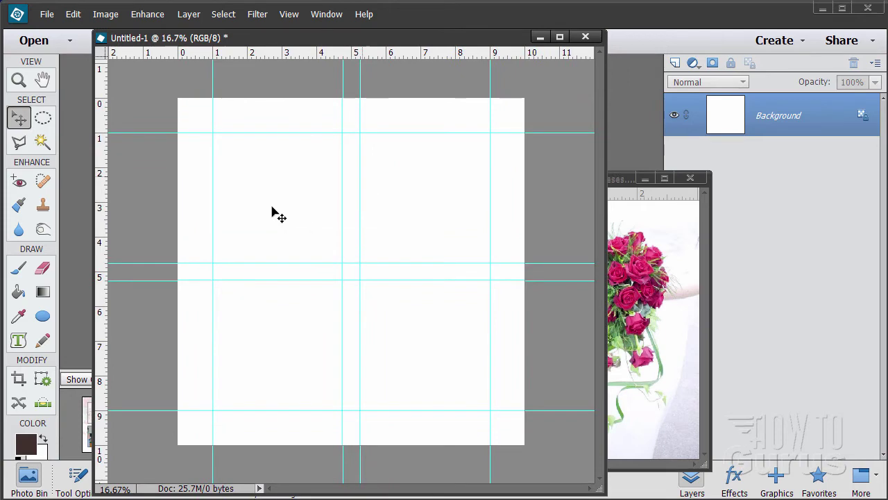
- Examine the floating document and window docking options in the General preferences, cancelling without changes
click(73, 15)
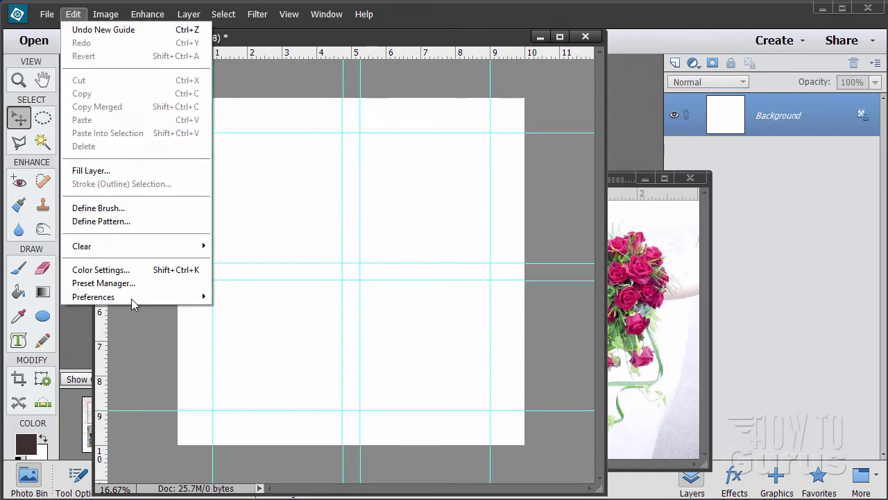
mouse_move(132, 301)
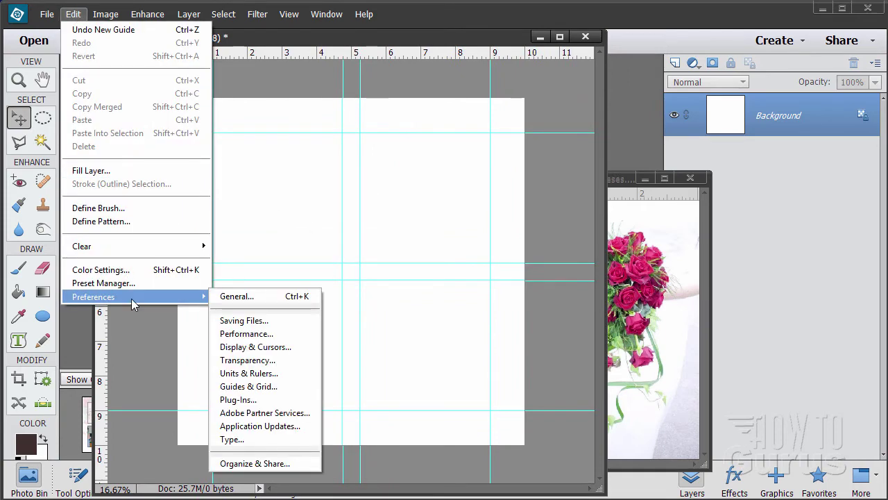
click(264, 297)
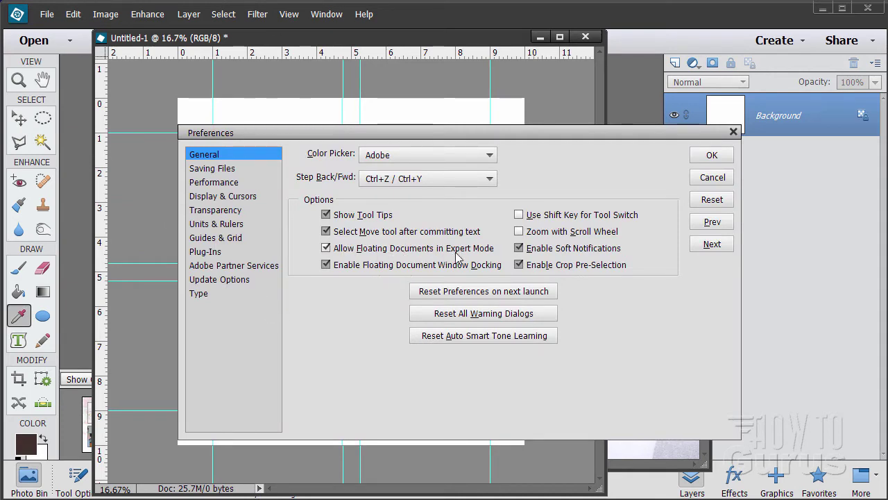
click(325, 248)
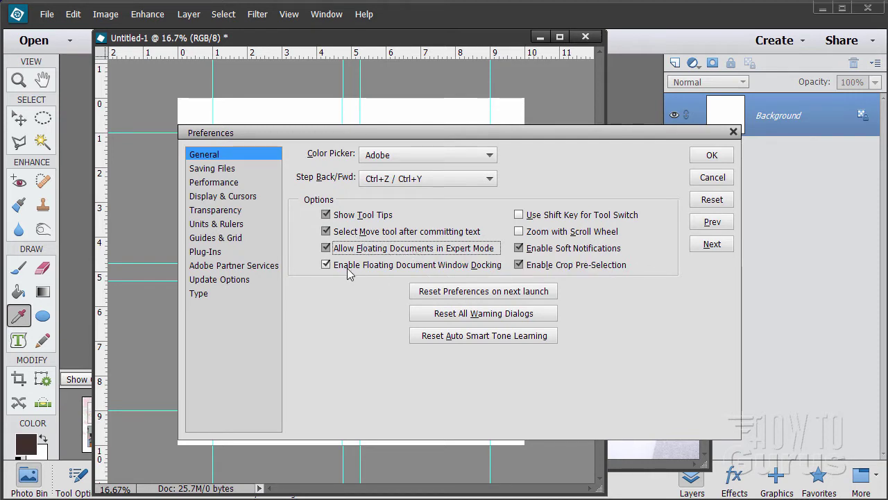
click(328, 249)
click(712, 179)
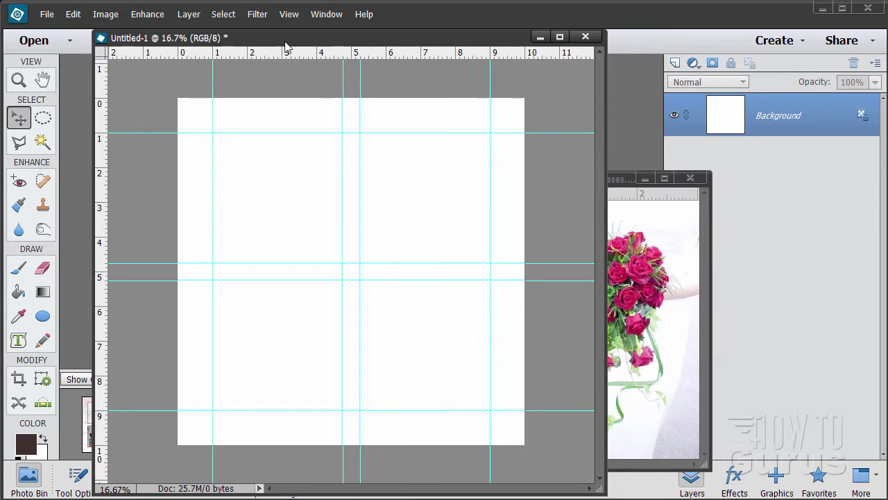
- Dock the blank page's window into the workspace and float it again
drag(285, 46, 282, 65)
drag(143, 62, 161, 108)
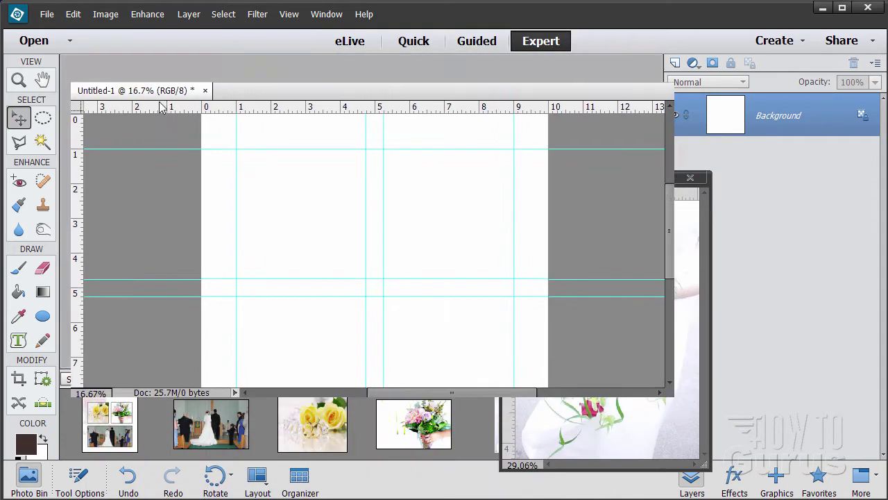
drag(264, 105, 247, 34)
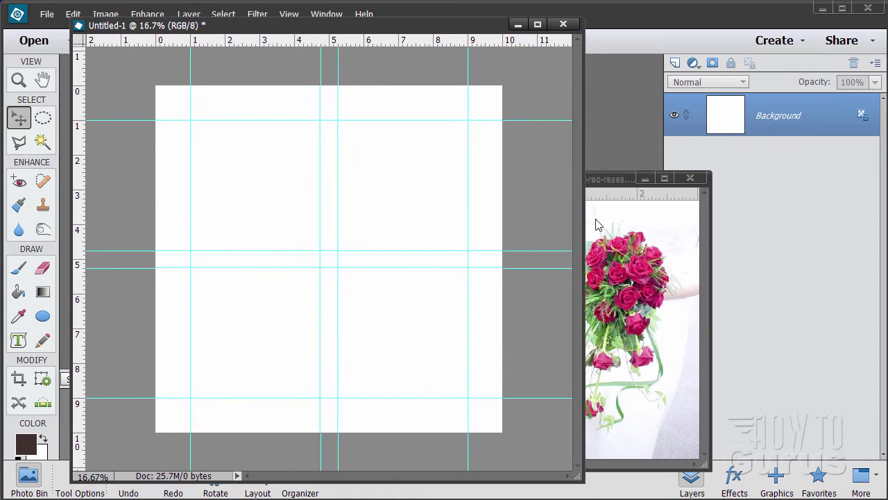
- Copy the red rose bouquet photo onto the blank page as a new layer and close the bouquet file
click(604, 184)
drag(573, 188, 596, 185)
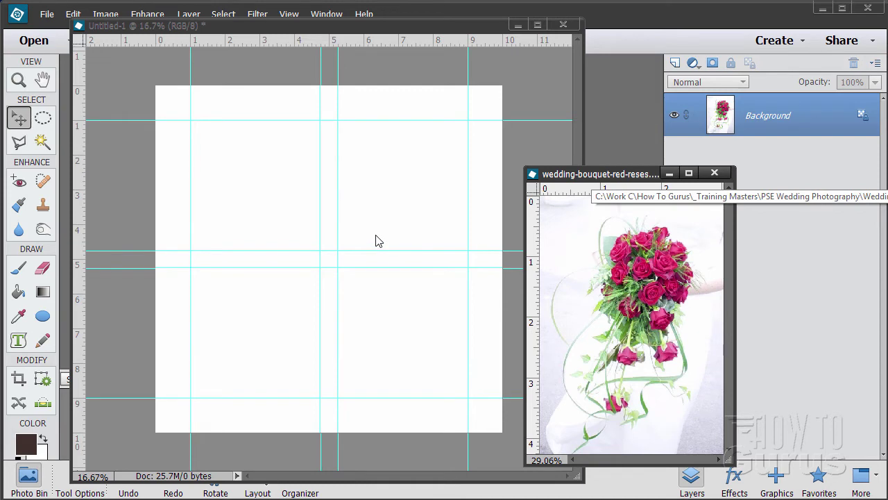
drag(655, 299, 345, 243)
click(715, 173)
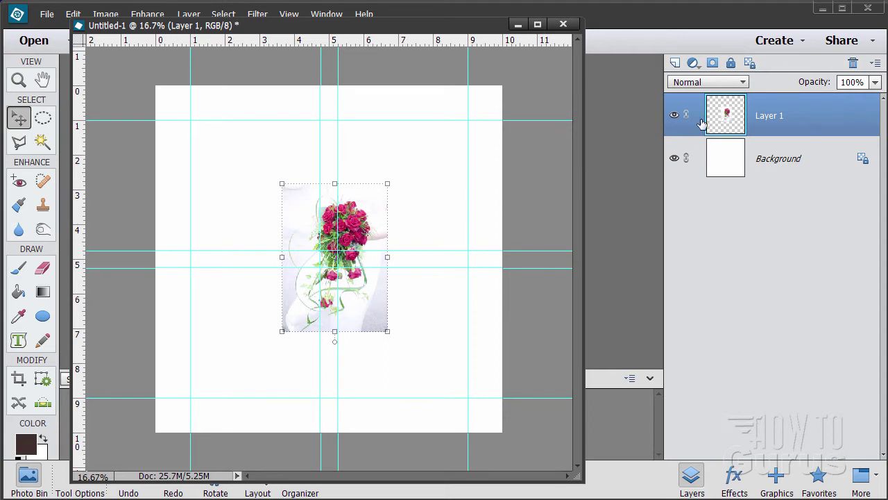
- Enlarge the bouquet layer and shift it partly off the page's upper left, with its lower right corner at about 4.3 by 8.6 inches
drag(369, 223, 224, 131)
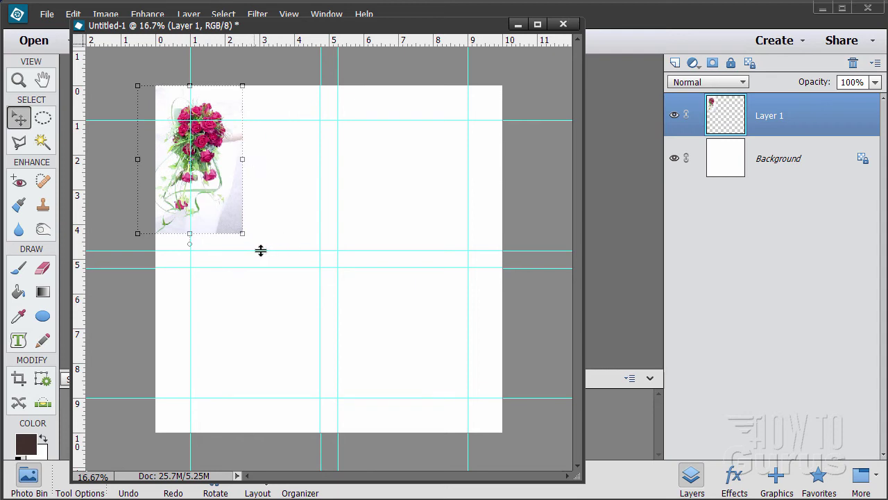
drag(242, 232, 305, 312)
drag(249, 202, 271, 243)
drag(320, 354, 337, 377)
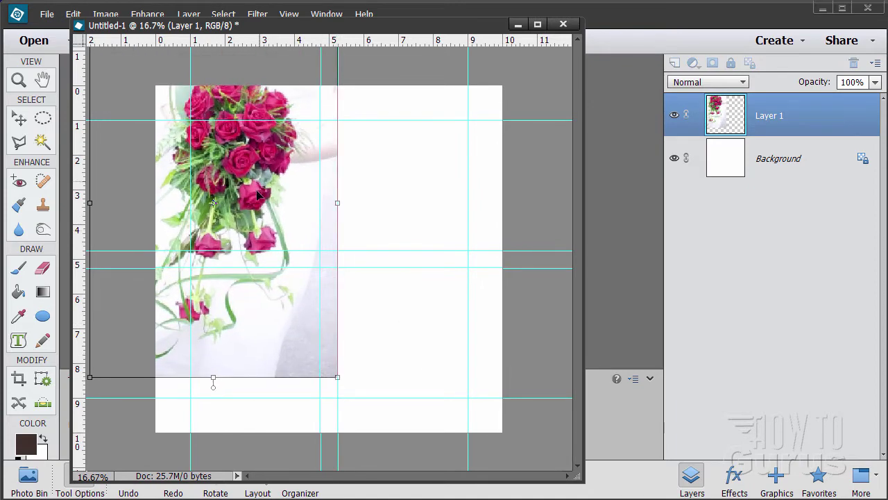
drag(257, 192, 257, 201)
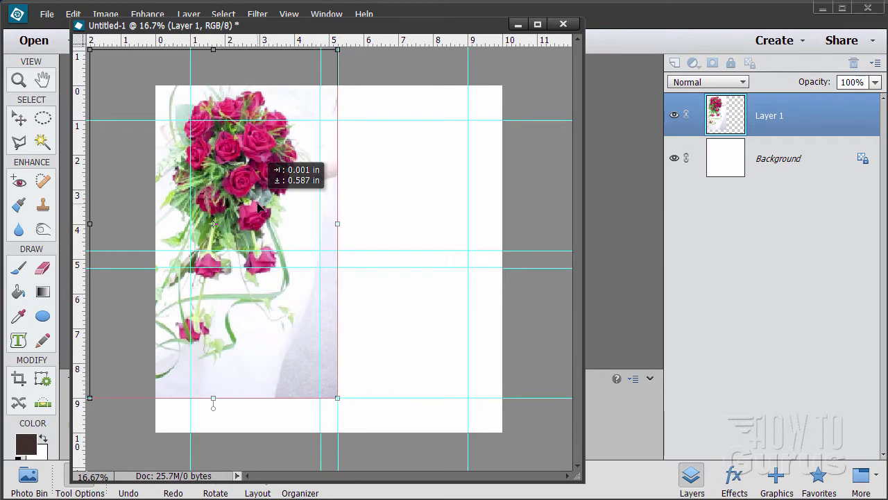
drag(256, 208, 266, 203)
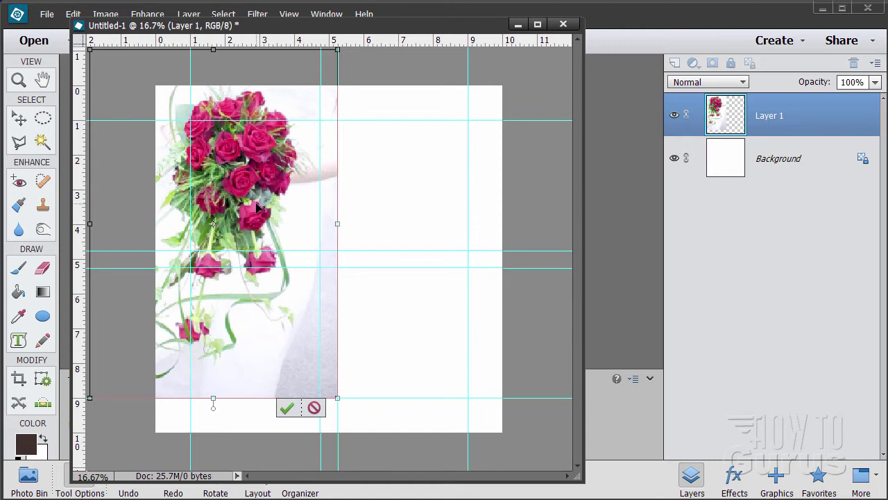
click(288, 408)
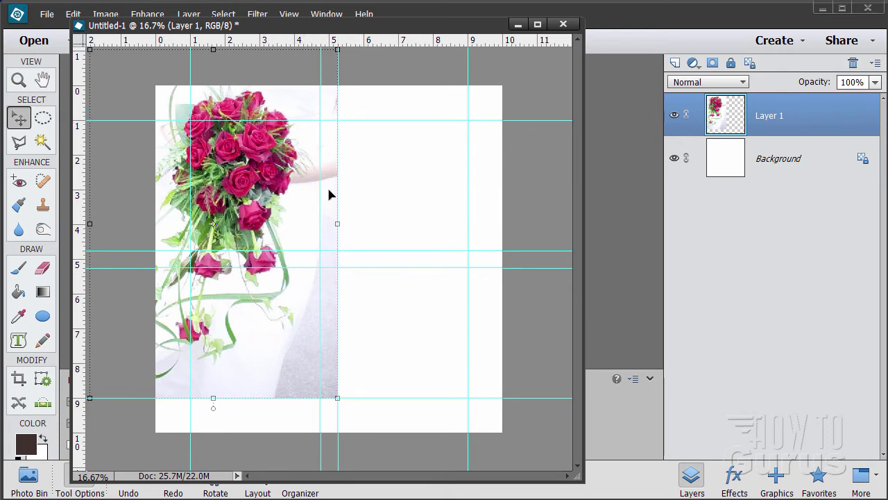
drag(251, 218, 222, 206)
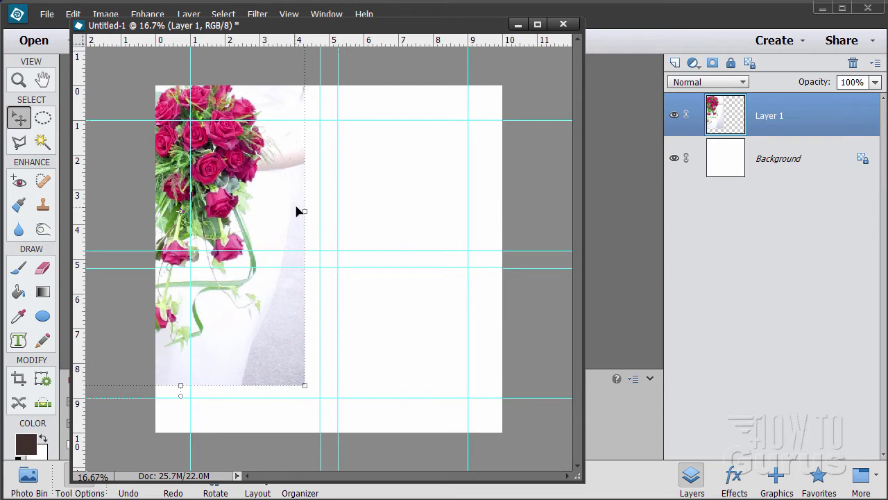
- Set up the Eraser with a soft round brush at a size of 528 px
click(43, 267)
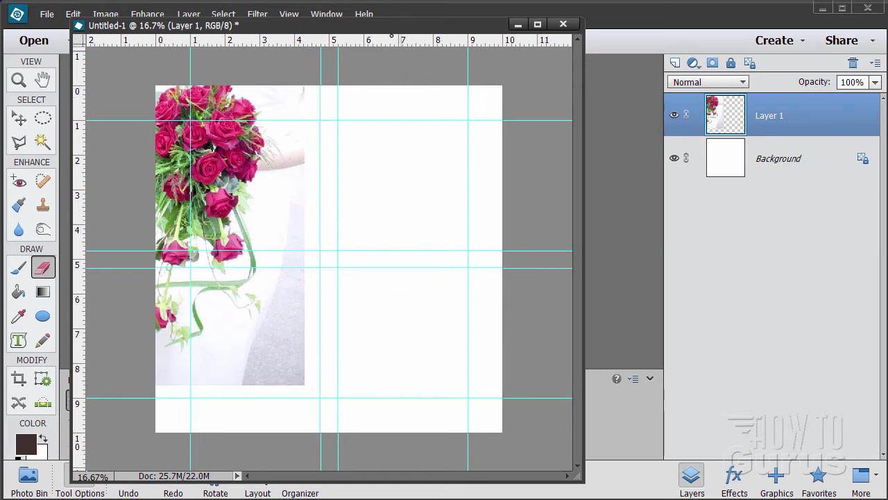
mouse_move(371, 33)
mouse_down()
mouse_move(664, 30)
mouse_move(644, 30)
mouse_up()
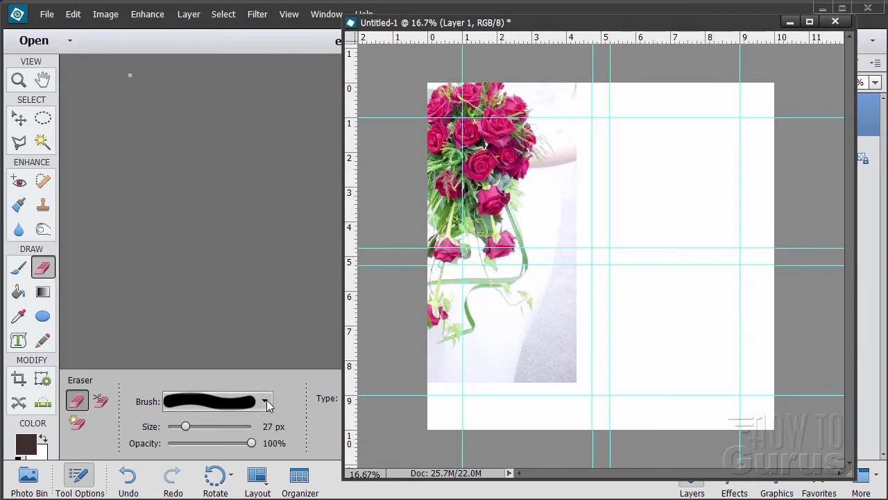
click(266, 402)
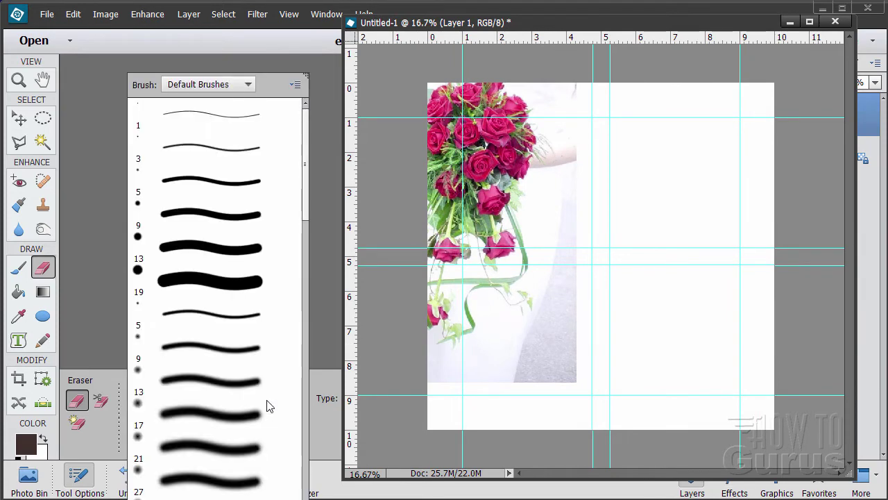
click(175, 417)
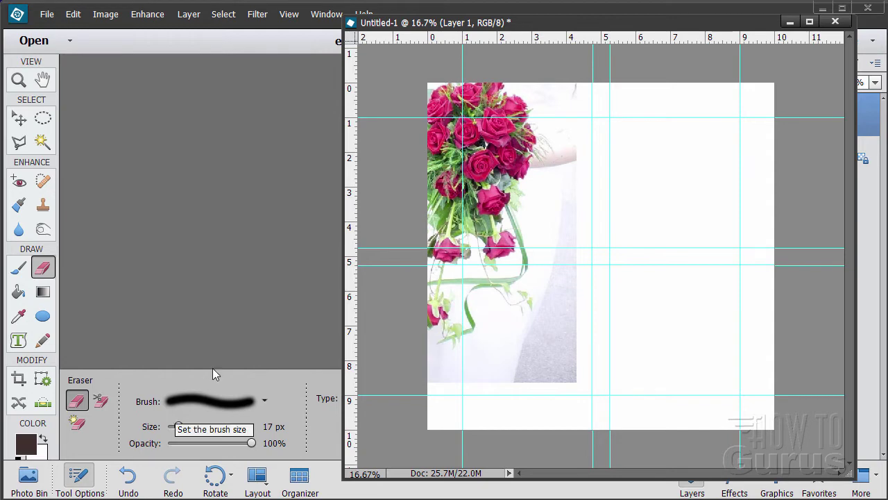
drag(199, 428, 209, 428)
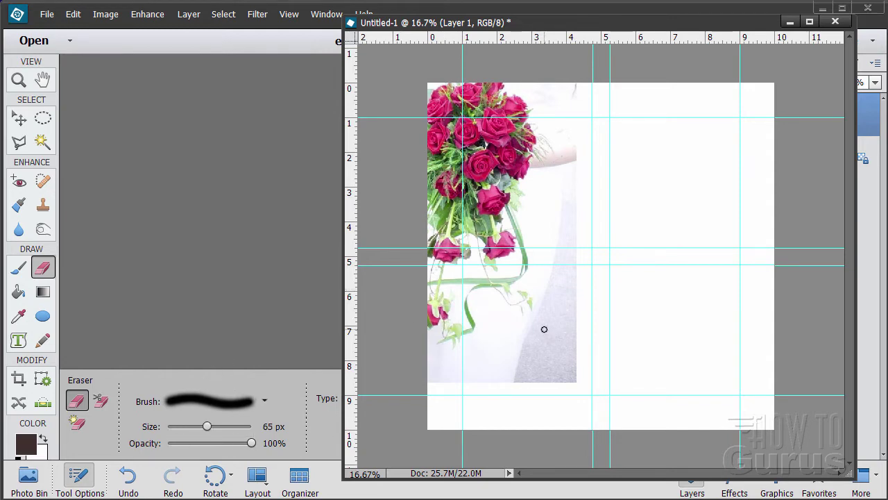
mouse_move(209, 428)
mouse_down()
mouse_move(235, 428)
mouse_move(227, 428)
mouse_up()
- Erase the hard lower and right edges of the red rose bouquet layer so it fades into the white page
mouse_move(571, 387)
mouse_down()
mouse_move(530, 369)
mouse_move(570, 381)
mouse_move(584, 347)
mouse_move(533, 392)
mouse_move(496, 384)
mouse_move(459, 396)
mouse_move(426, 388)
mouse_up()
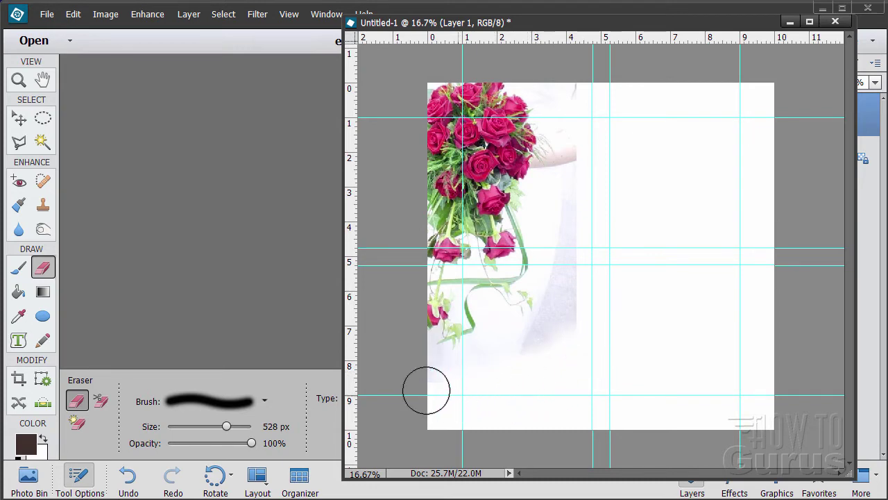
mouse_move(574, 321)
mouse_down()
mouse_move(598, 318)
mouse_move(592, 274)
mouse_move(579, 260)
mouse_move(593, 203)
mouse_move(561, 84)
mouse_up()
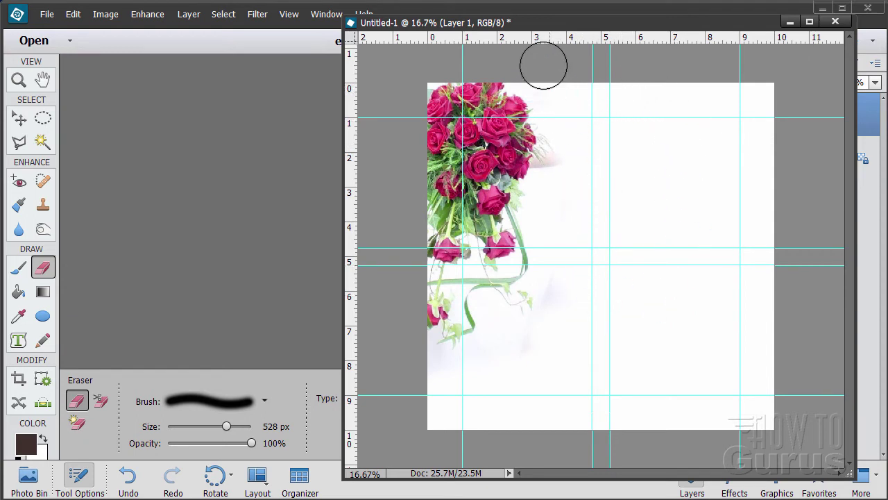
click(19, 118)
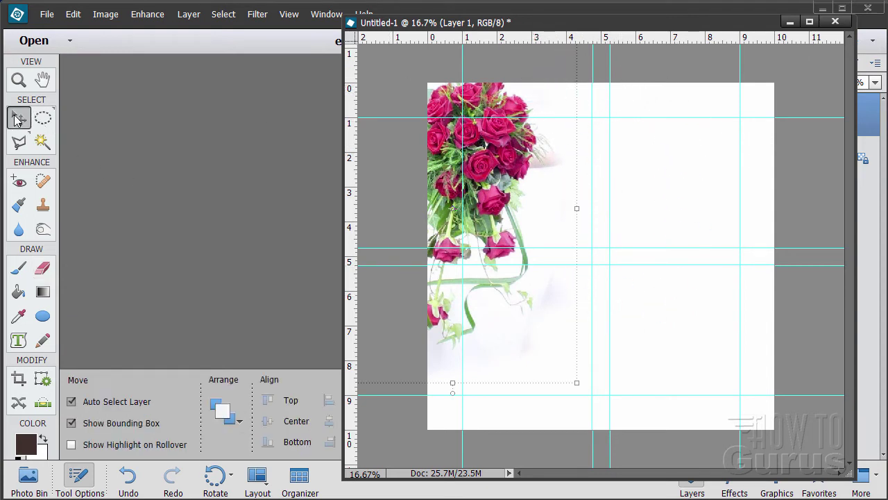
- Lower the opacity of the red rose bouquet layer to 16%
drag(539, 29, 281, 23)
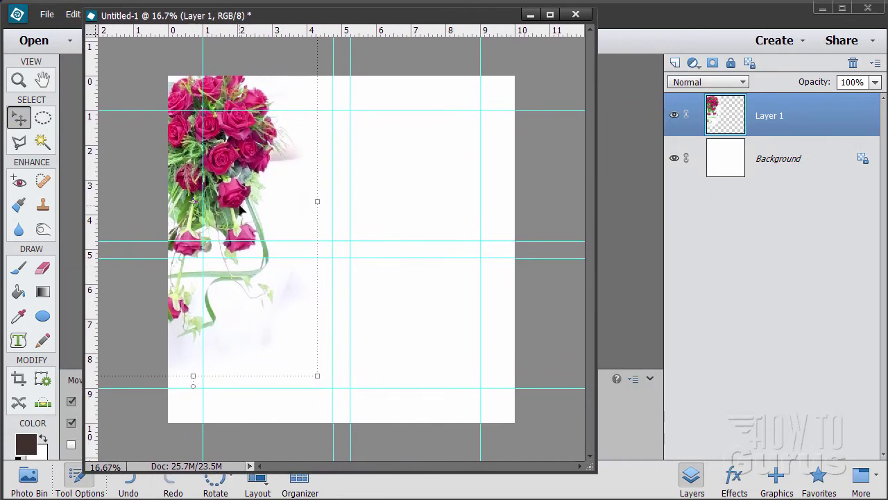
click(876, 83)
drag(862, 101, 819, 99)
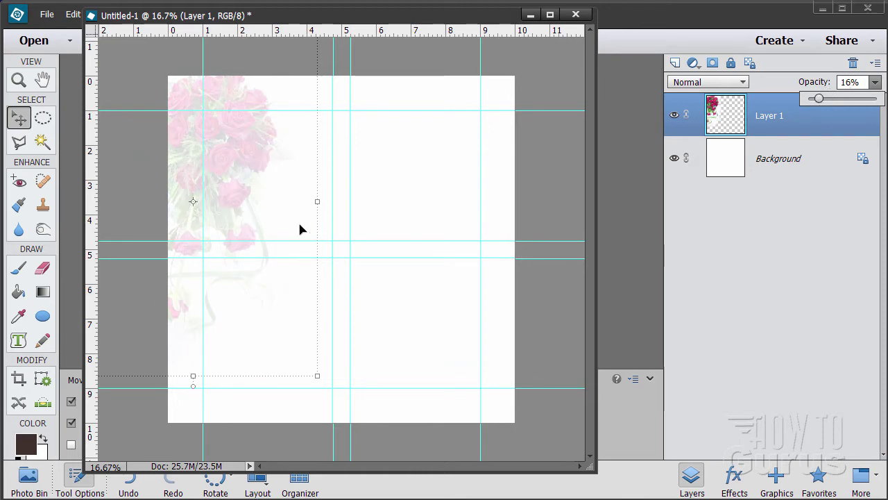
click(832, 206)
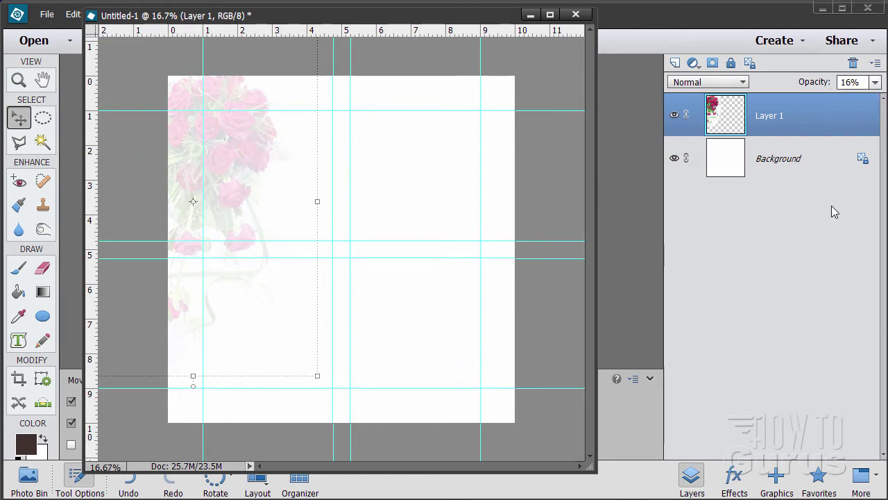
- Copy the yellow roses and wedding rings photo onto the album page as a new layer and close its file
drag(380, 18, 410, 36)
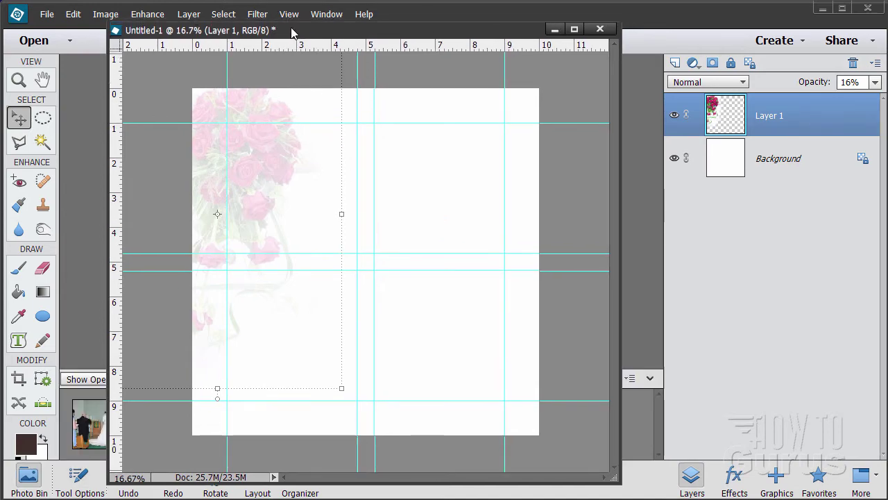
drag(292, 32, 670, 32)
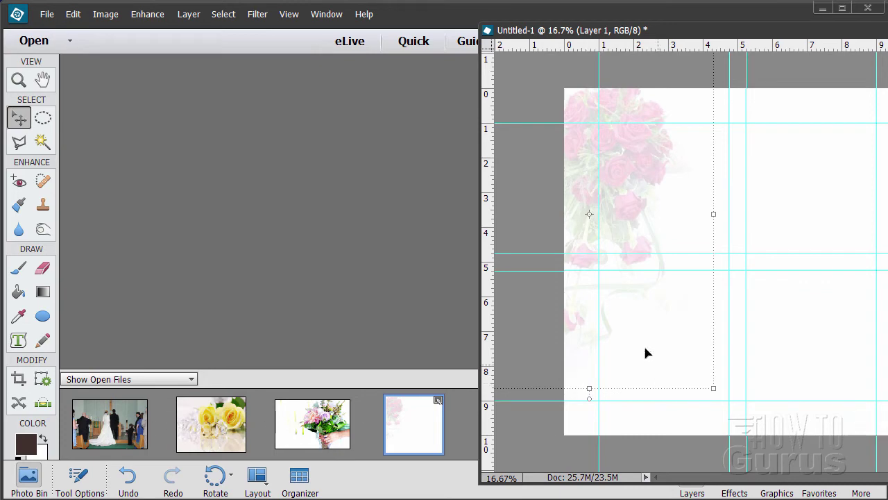
double_click(213, 428)
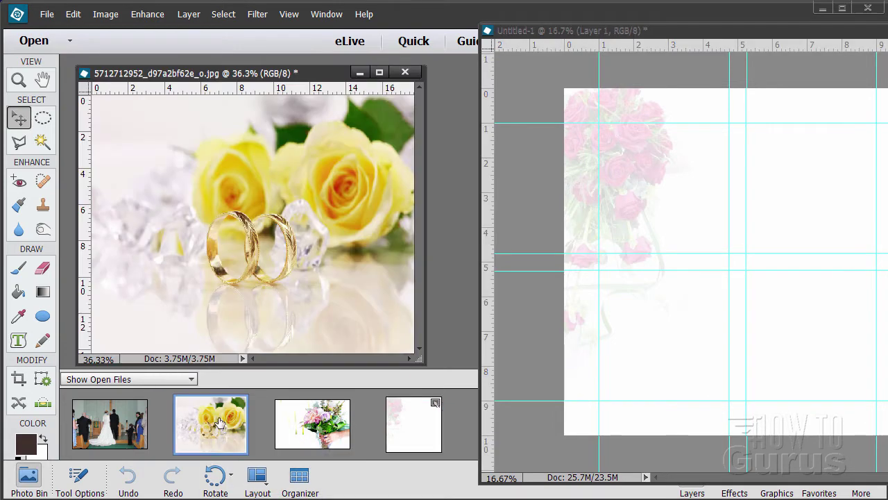
drag(243, 197, 652, 220)
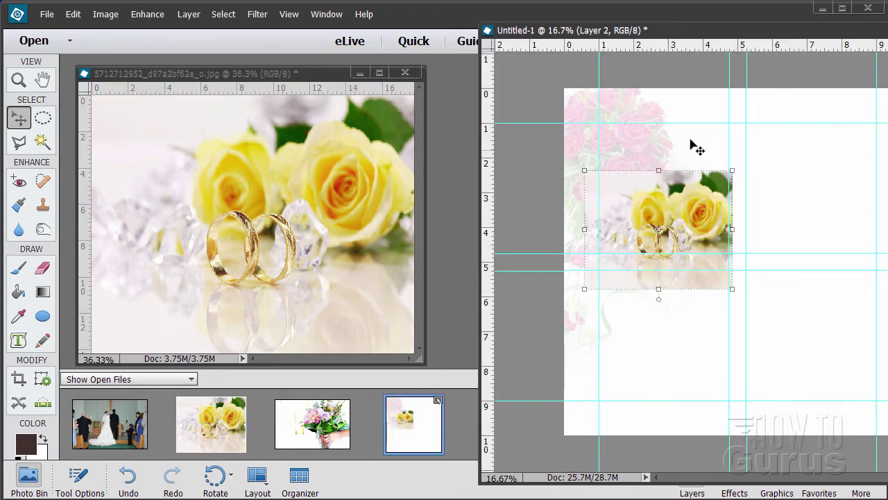
click(410, 71)
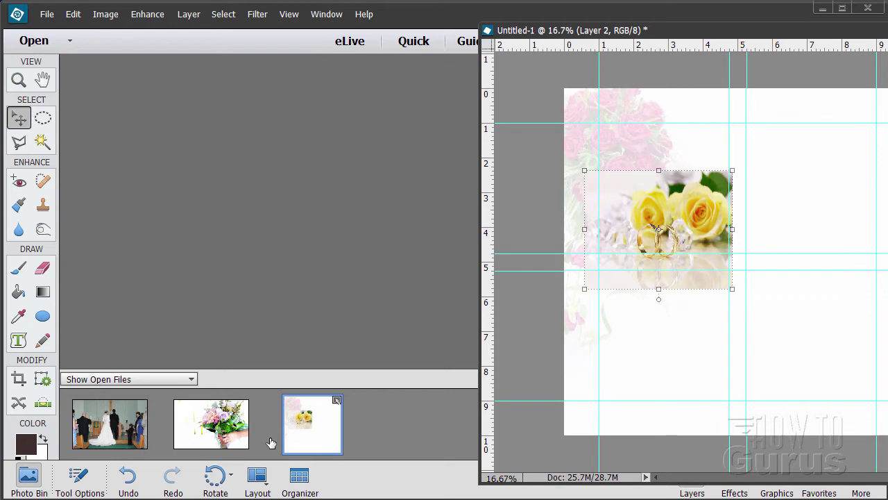
- Copy the hand-held bridal bouquet photo onto the album page as a new layer and close its file
click(217, 429)
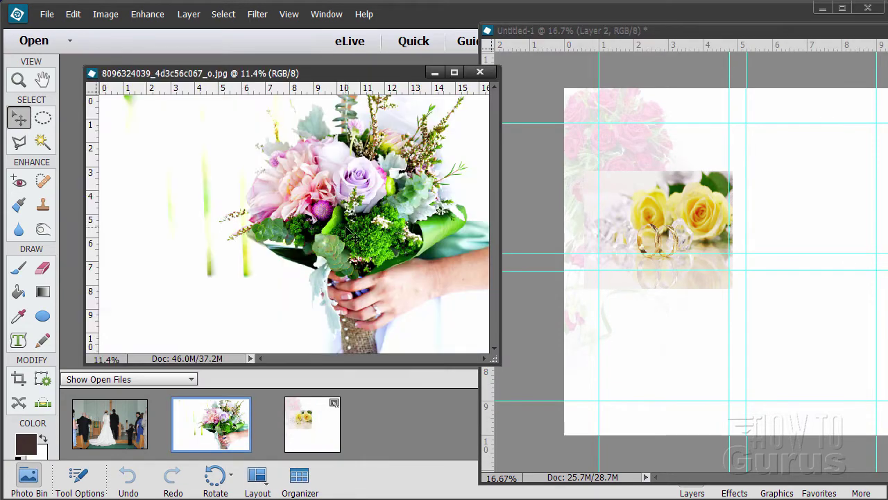
drag(355, 201, 780, 246)
click(368, 73)
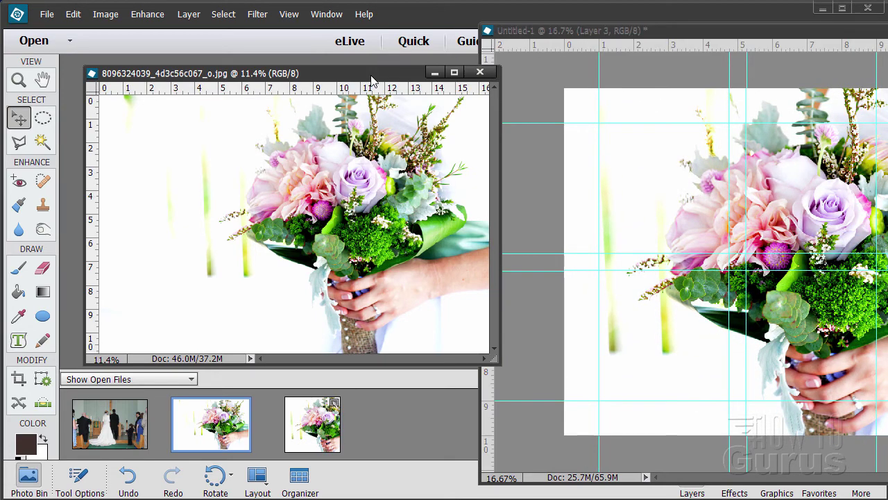
click(474, 73)
- Copy the church ceremony photo 115.jpg onto the album page as a new layer and close its file
double_click(99, 430)
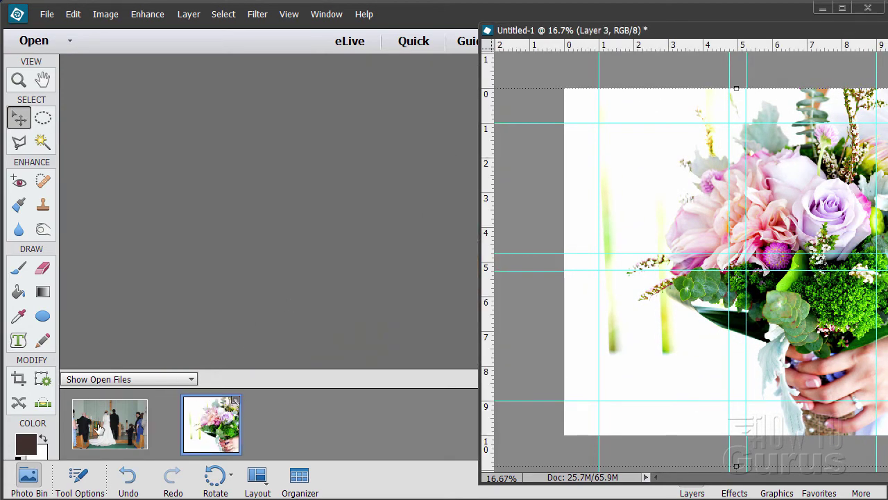
drag(284, 223, 604, 345)
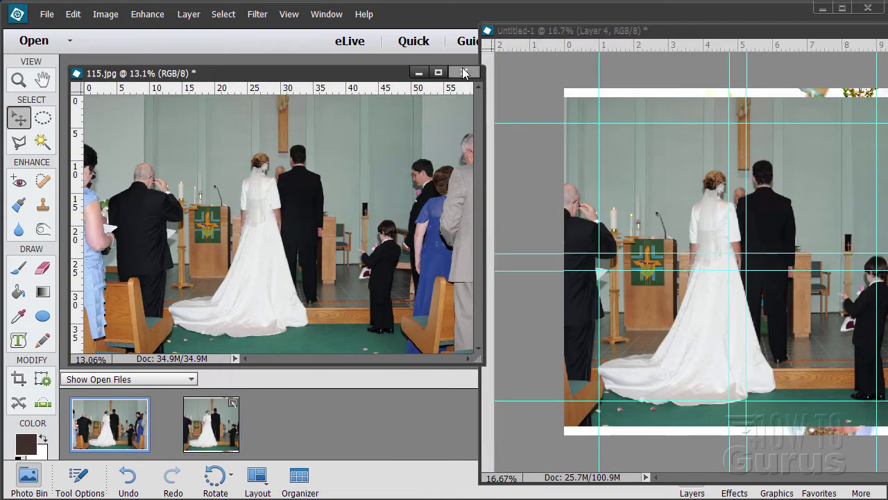
click(464, 73)
drag(657, 31, 276, 20)
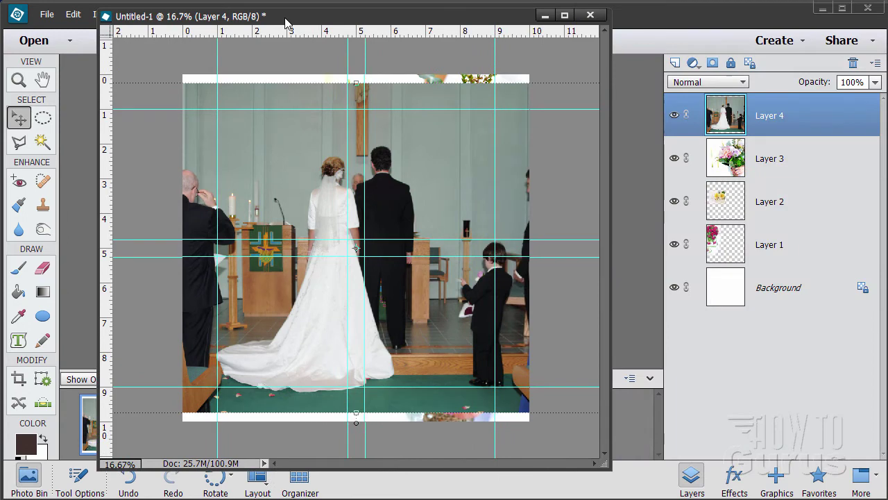
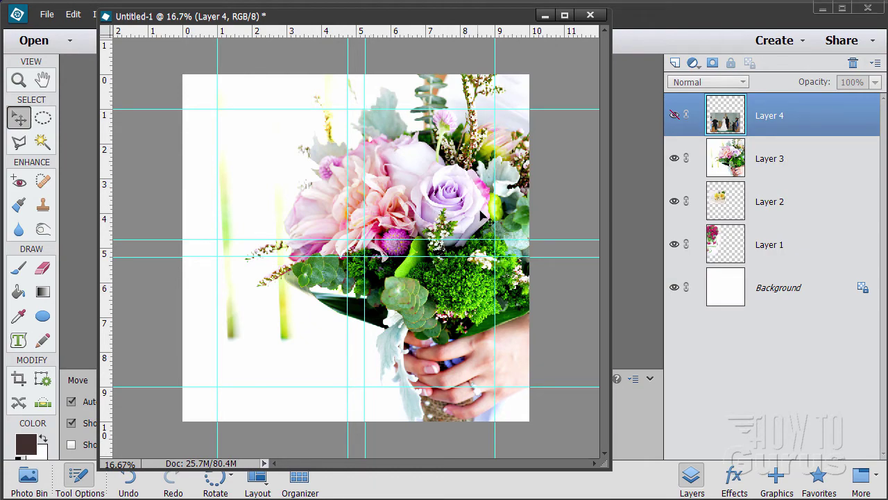
- Scale the hand-held bouquet layer down to about 5.2 inches wide and align its upper right corner with the 1-inch and 9-inch guides
drag(384, 231, 272, 183)
drag(413, 166, 400, 198)
drag(311, 204, 407, 145)
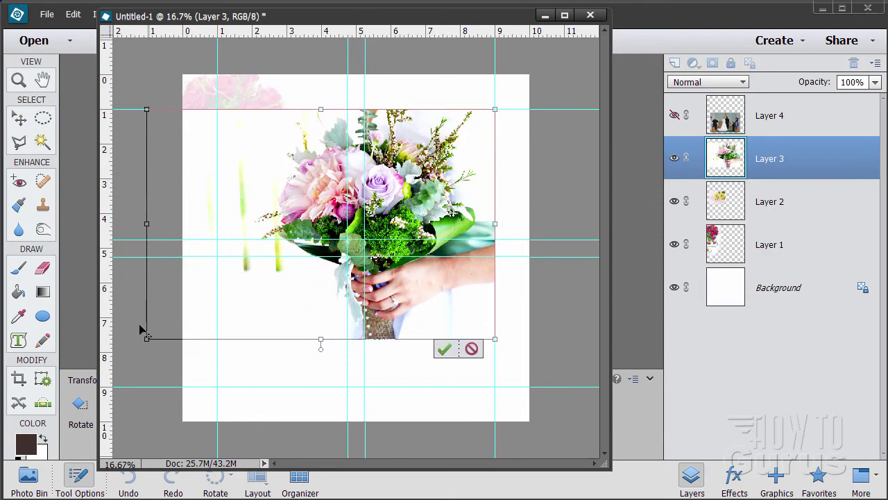
drag(145, 338, 198, 313)
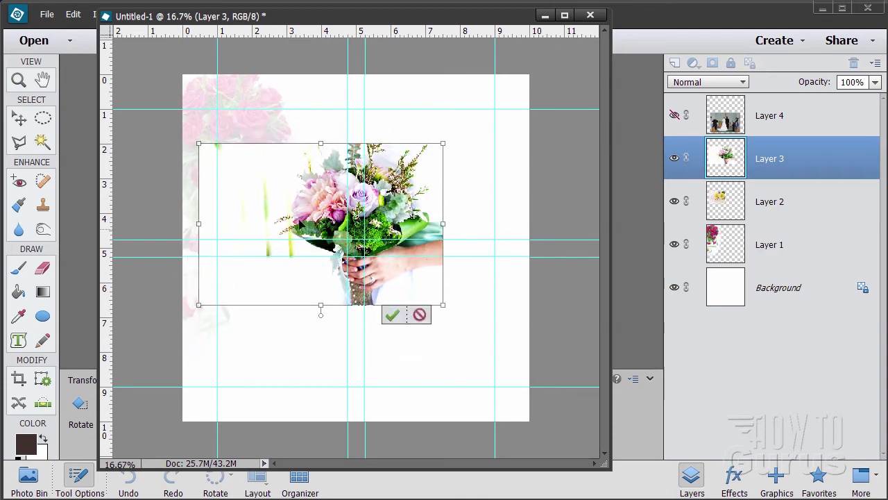
drag(323, 207, 369, 177)
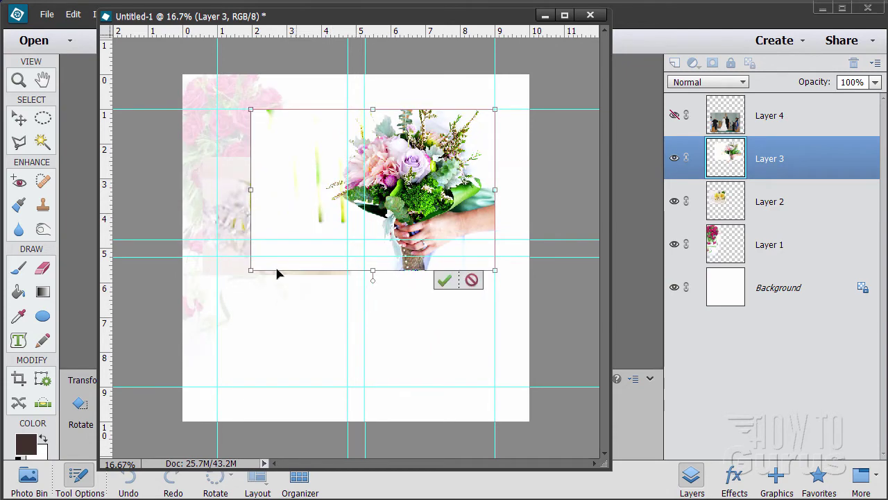
drag(254, 272, 282, 249)
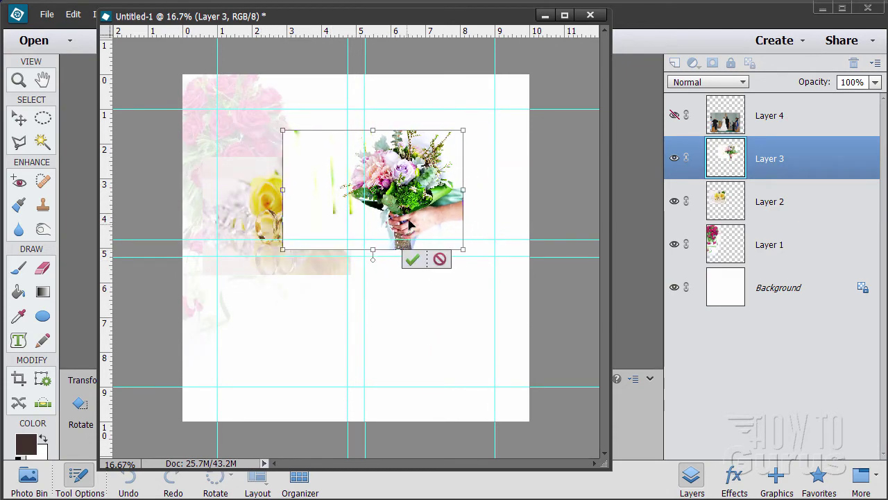
drag(410, 224, 442, 202)
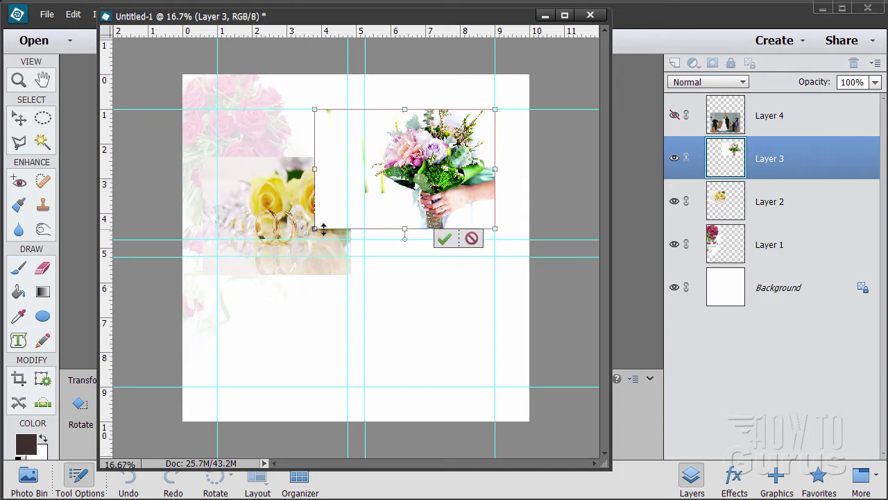
- Enlarge the hand-held bouquet layer to about 5.75 inches wide, filling the upper right guide area, apply the transform and hide the layer
drag(323, 230, 312, 237)
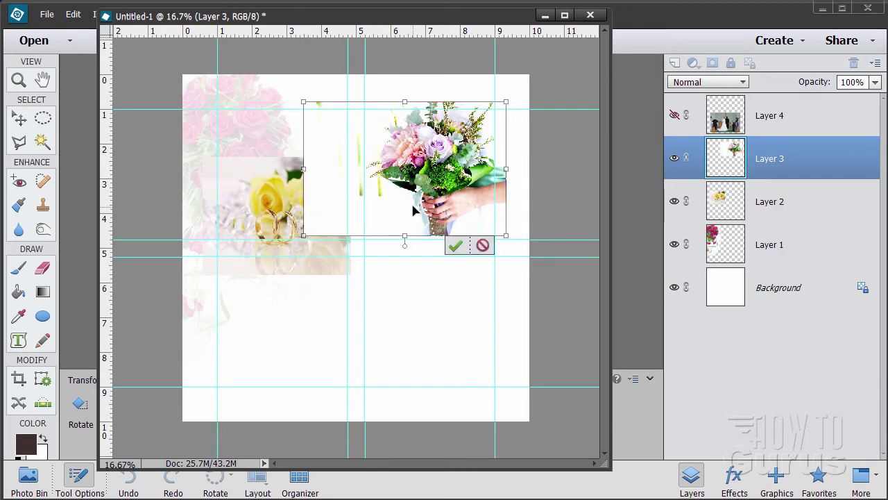
drag(414, 208, 404, 210)
drag(494, 105, 491, 107)
drag(470, 156, 453, 178)
click(458, 250)
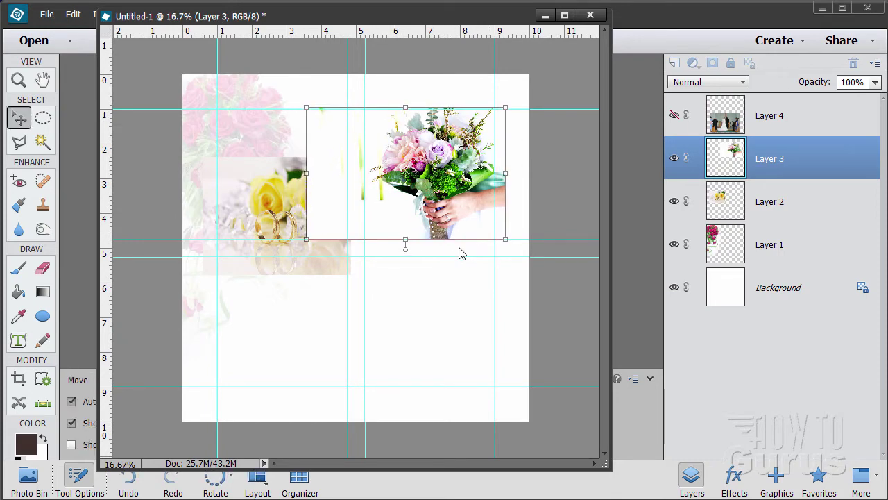
click(673, 165)
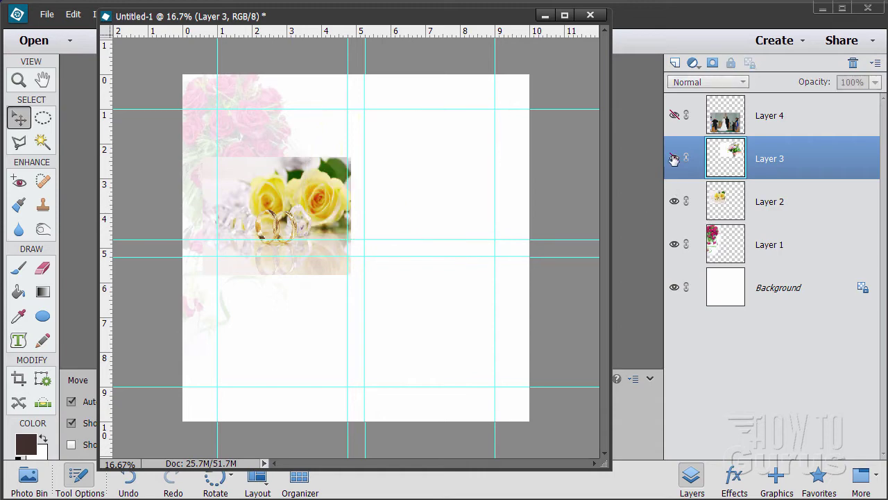
- Enlarge the yellow roses and rings layer to about 5.2 inches wide, covering the upper left guide area from the 1-inch guide down, and hide it
click(785, 215)
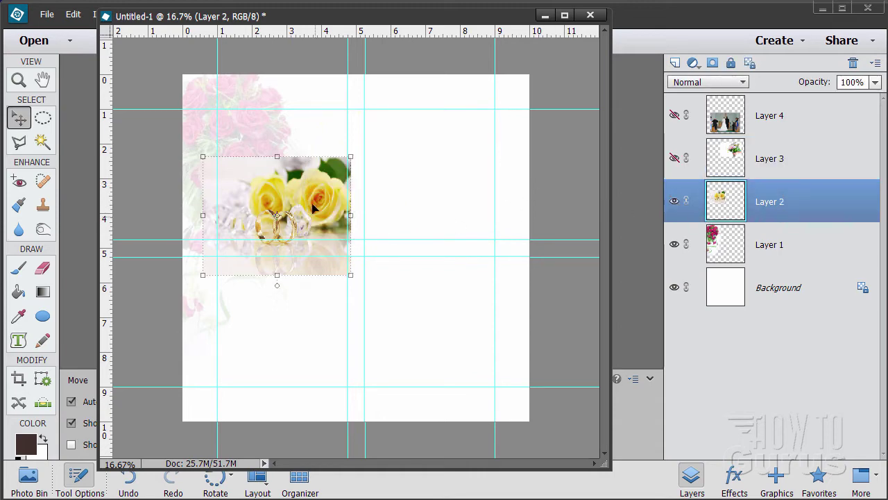
drag(316, 210, 313, 165)
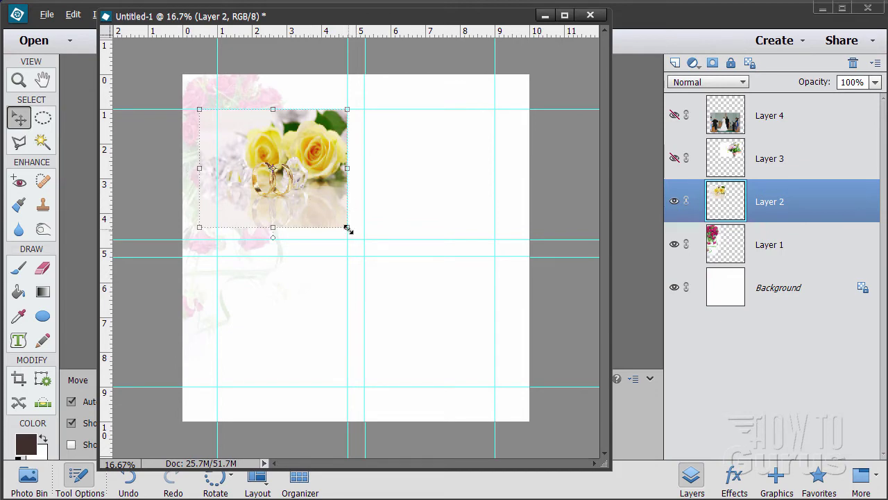
drag(347, 227, 362, 241)
mouse_move(321, 218)
mouse_down()
mouse_move(313, 229)
mouse_move(331, 226)
mouse_up()
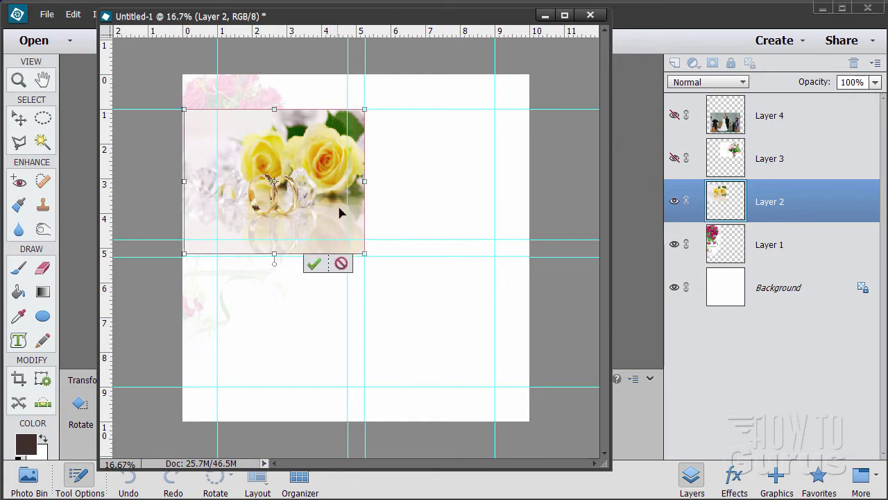
click(318, 265)
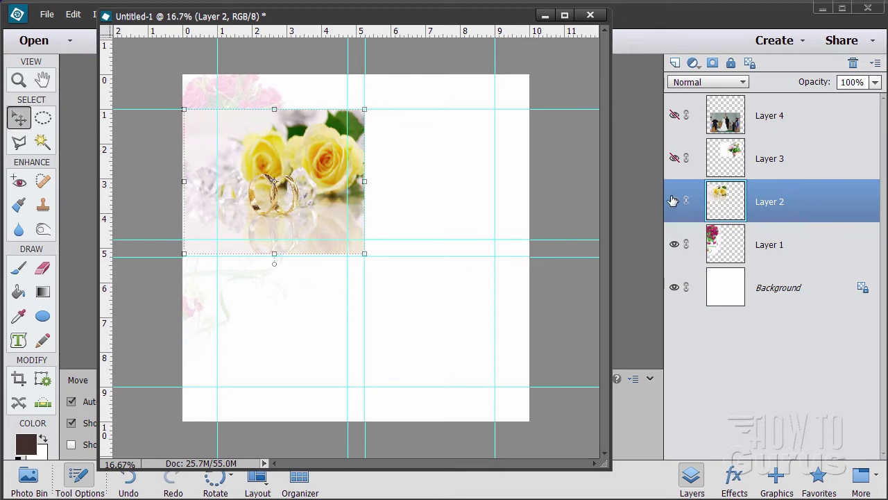
click(674, 202)
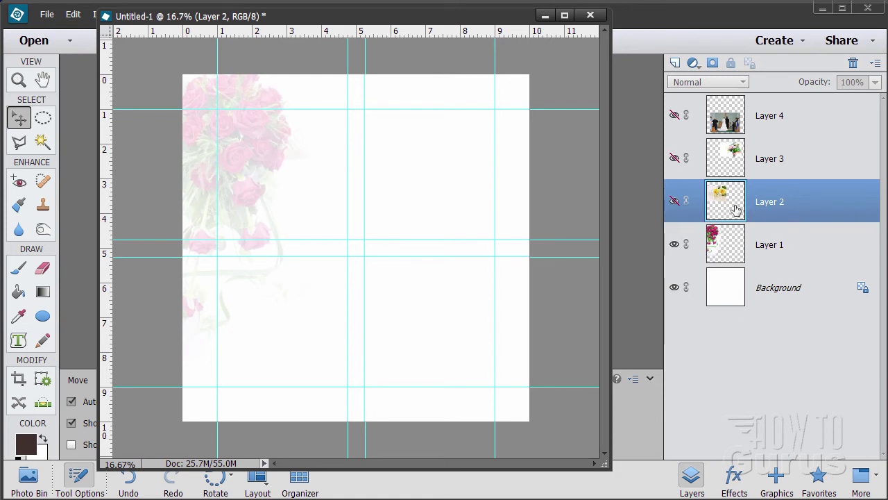
- Add an empty layer directly above the faded rose bouquet layer and reset the colours to the default black foreground and white background
click(784, 246)
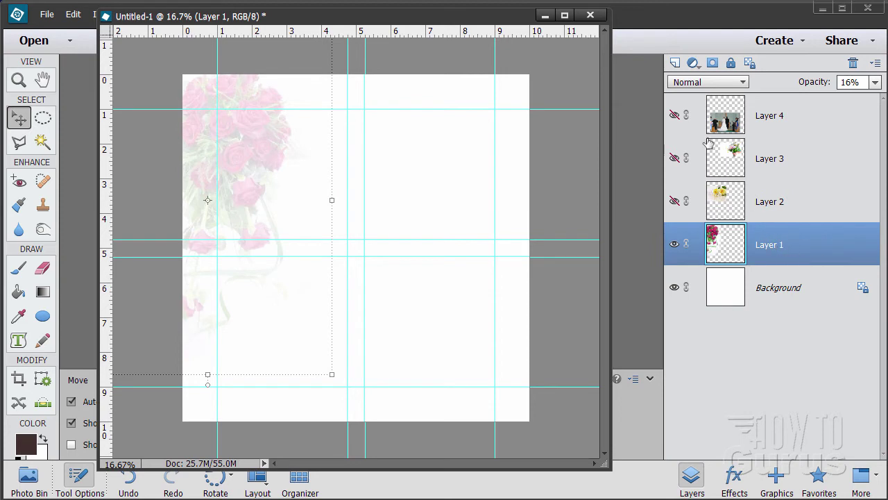
click(674, 62)
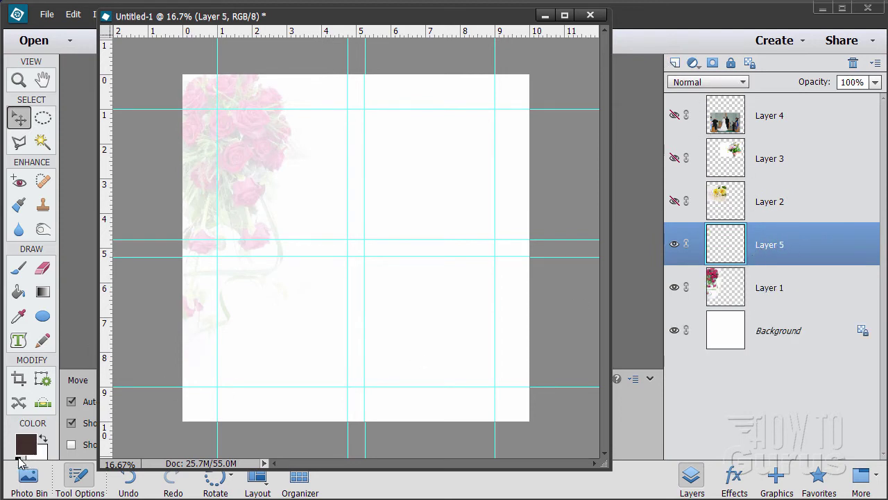
click(19, 459)
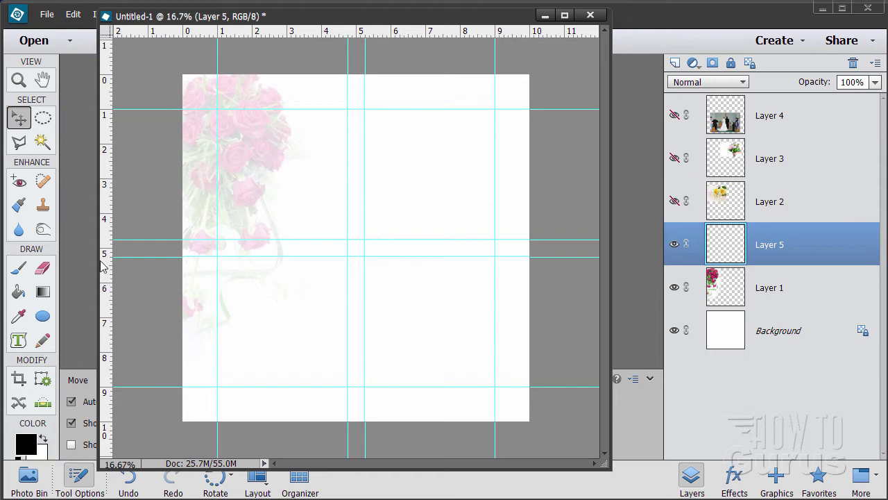
- Activate the Rectangular Marquee tool and move the album page window aside to check the tool's Feather setting
click(43, 120)
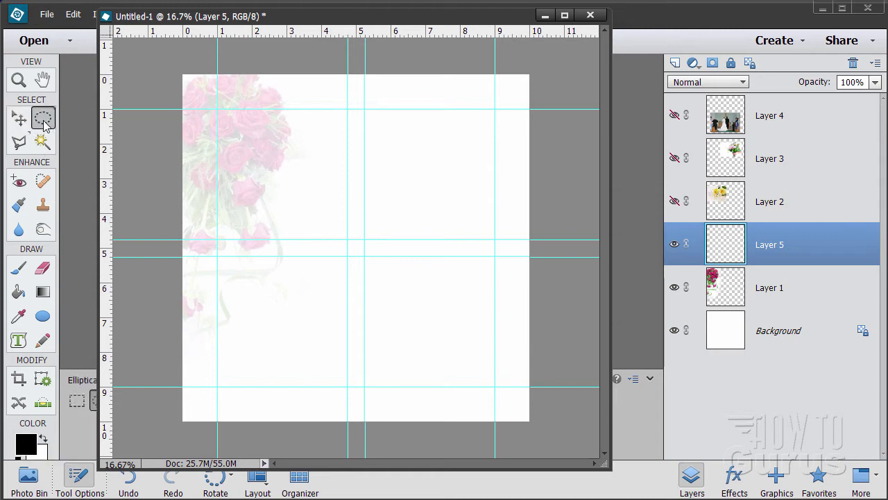
click(77, 401)
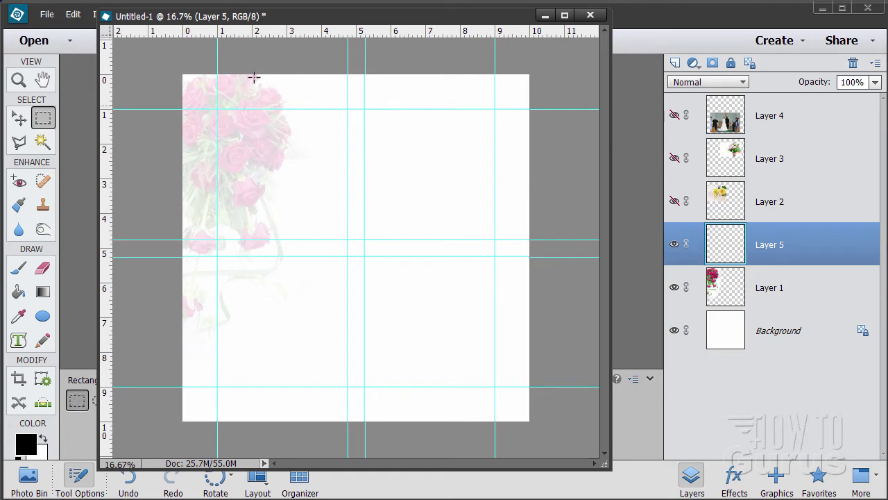
drag(281, 24, 478, 34)
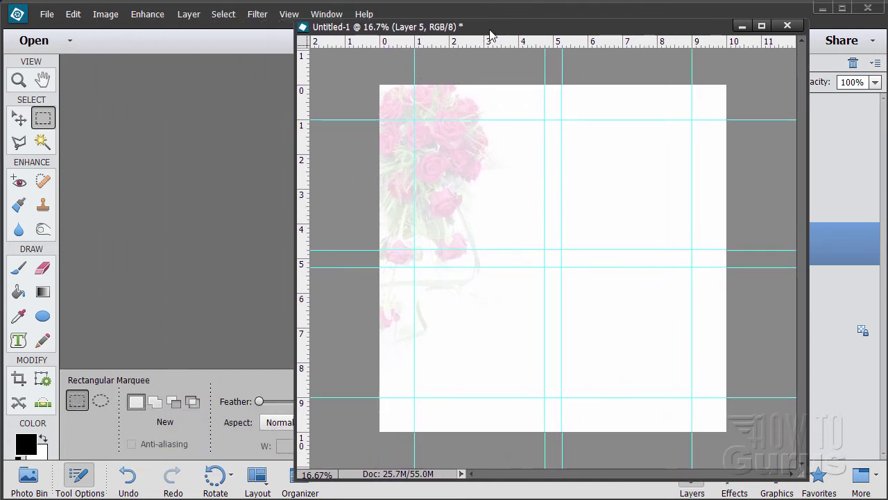
drag(486, 28, 647, 38)
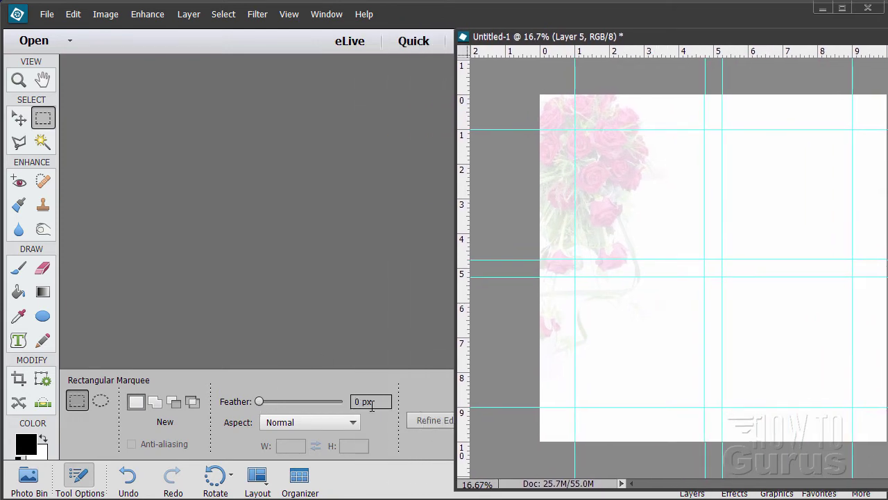
drag(645, 42, 298, 18)
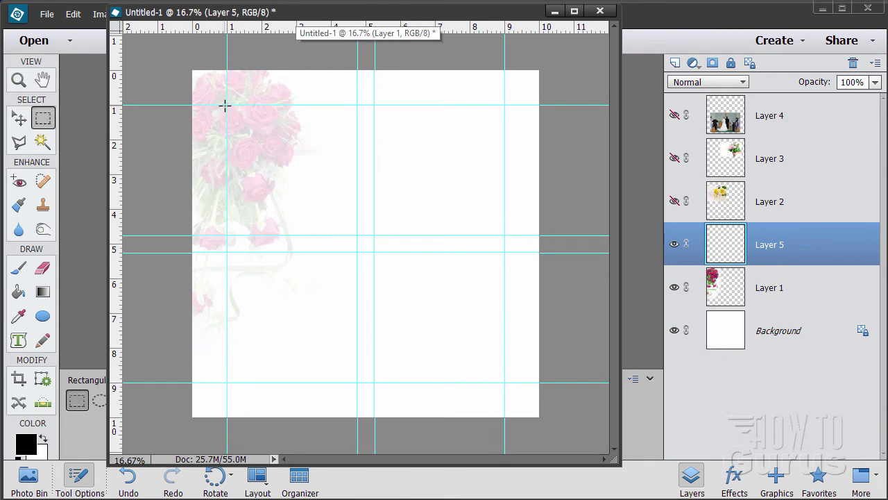
- Check whether snapping to guides is enabled, and return the album page to a floating window
drag(282, 16, 286, 16)
click(290, 14)
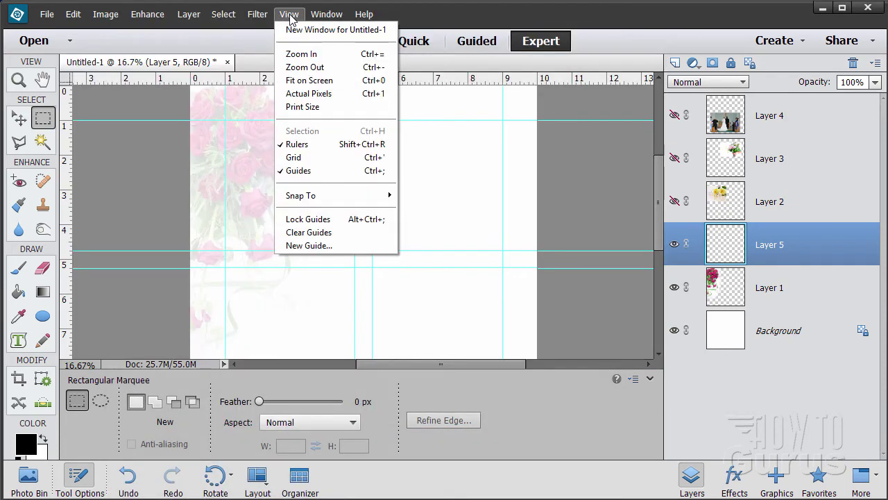
mouse_move(307, 199)
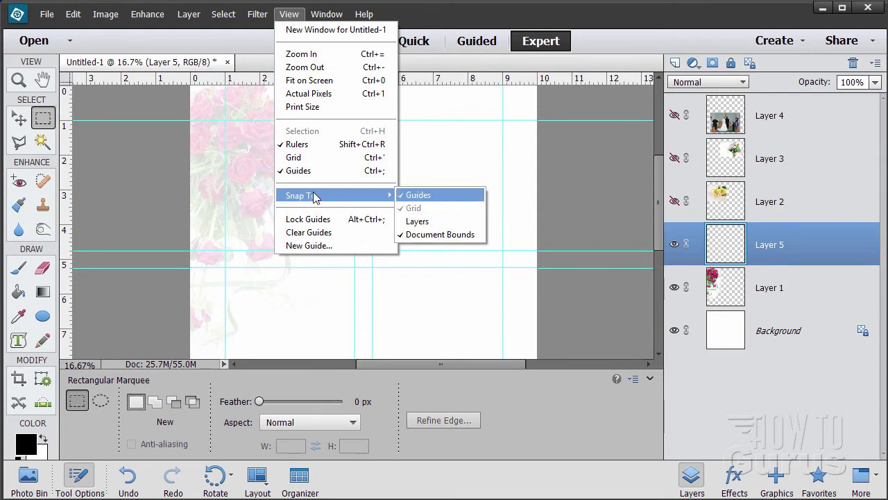
click(519, 70)
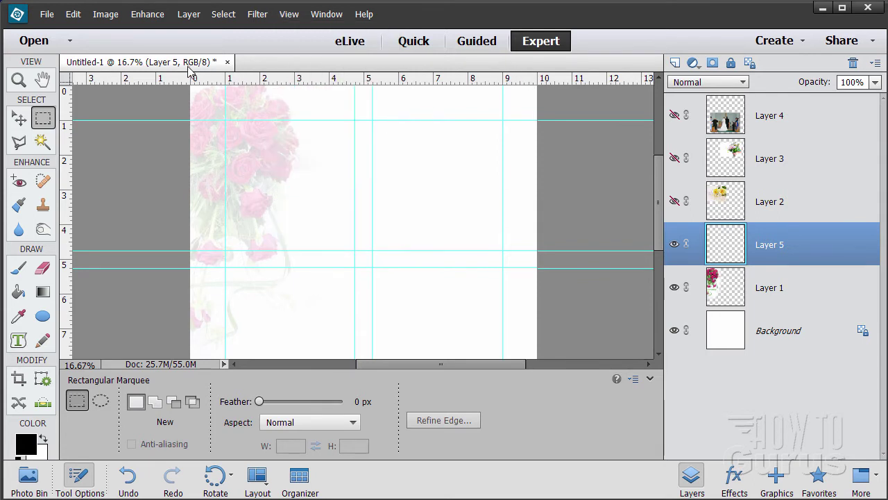
drag(190, 69, 323, 25)
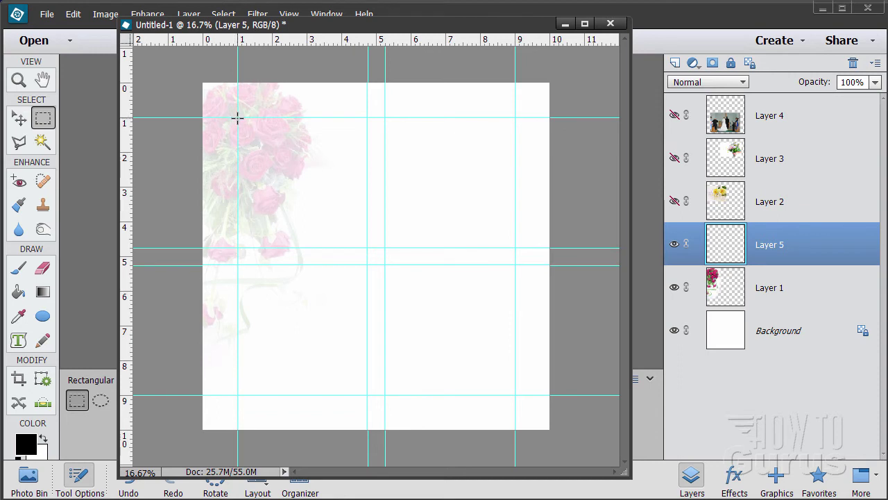
- Select the upper left guide square, about 3.75 inches wide, fill it with black on the new layer and deselect
drag(237, 118, 366, 246)
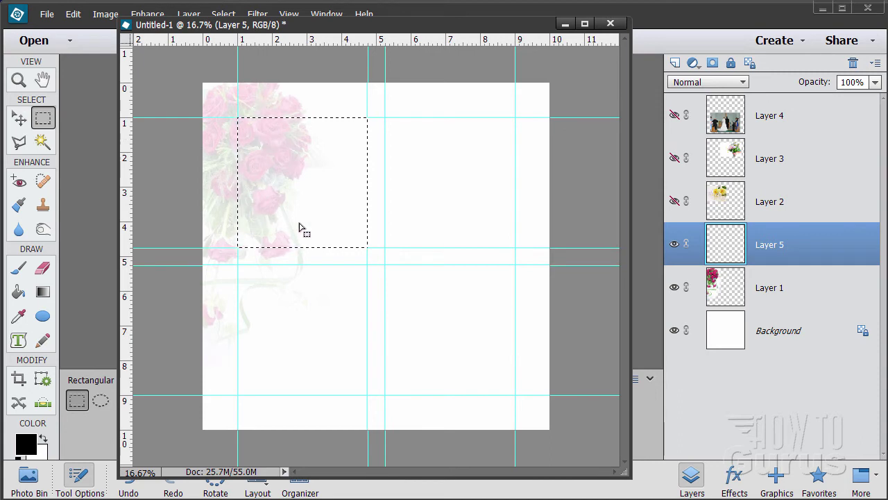
click(18, 292)
click(310, 212)
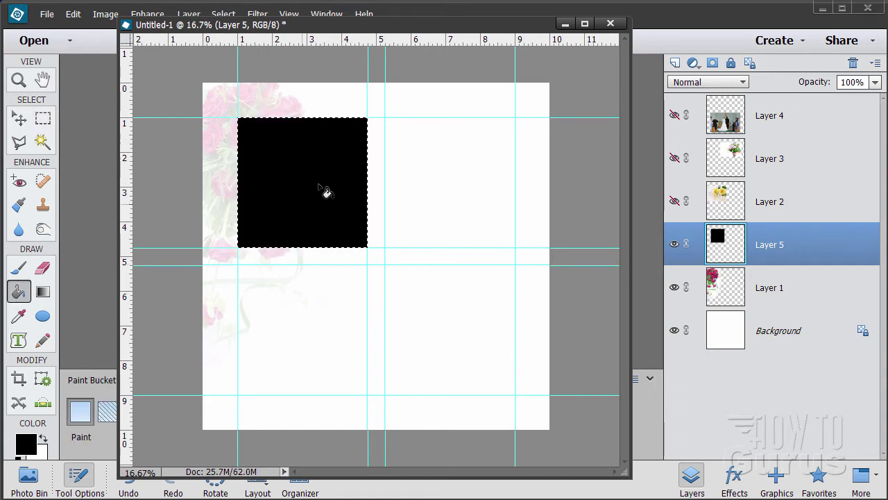
drag(313, 29, 311, 45)
click(223, 14)
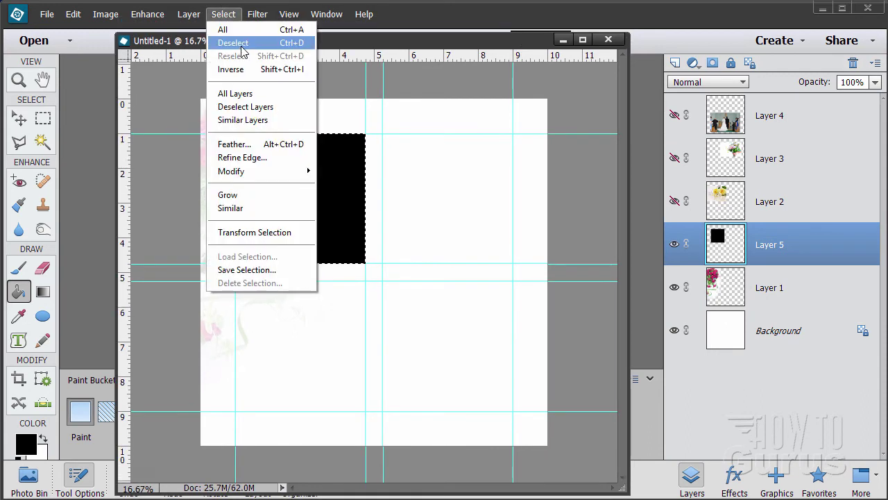
click(234, 43)
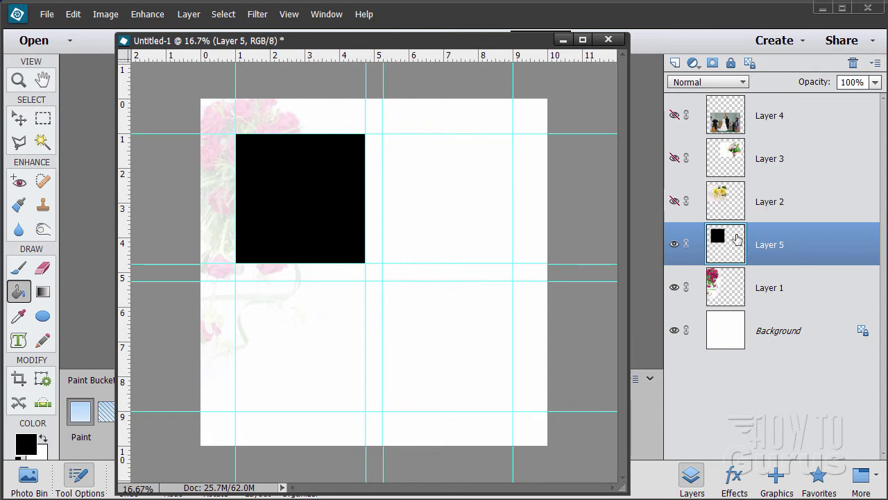
- Add a layer above the yellow roses and rings layer and fill the upper right guide square, about 3.75 inches wide, with black
click(795, 201)
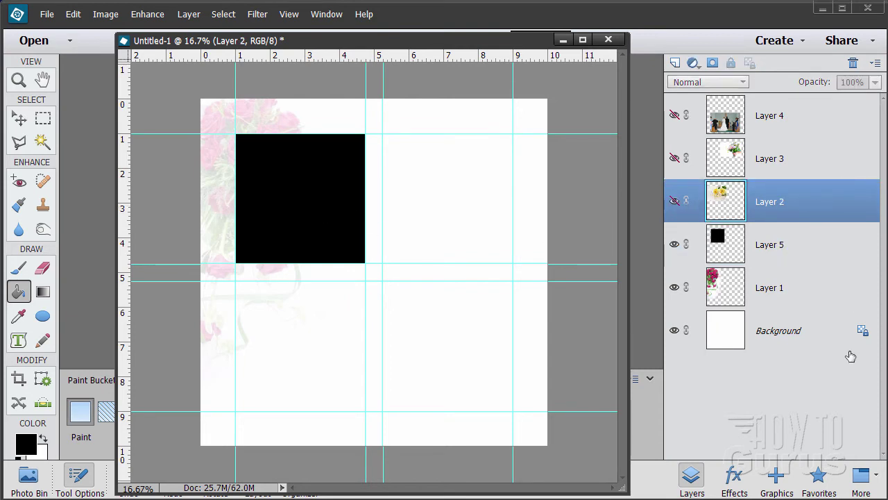
click(674, 63)
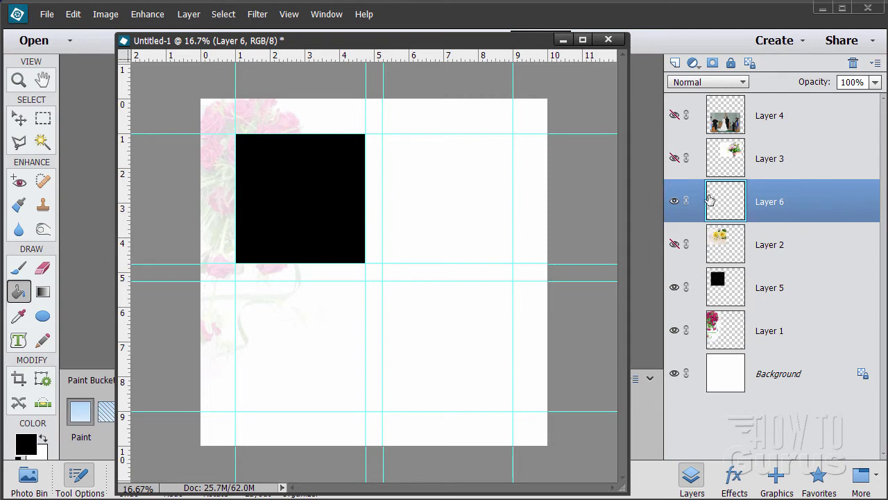
click(43, 119)
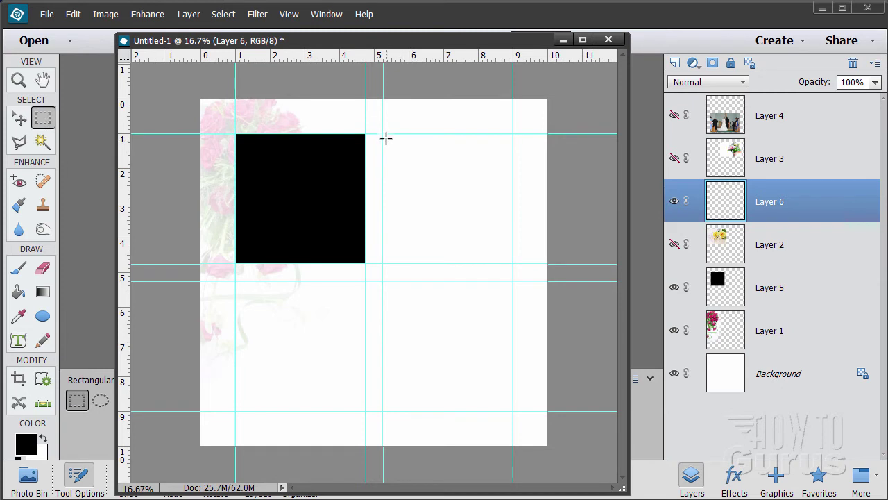
drag(383, 134, 512, 263)
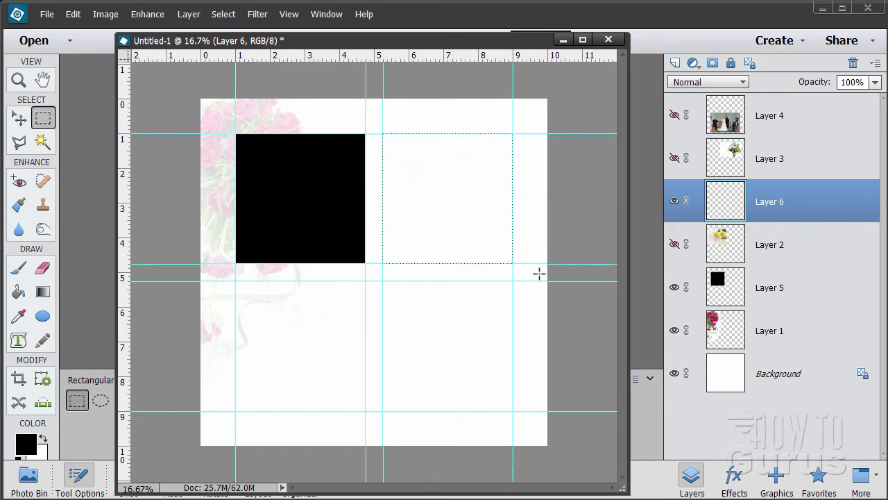
click(19, 293)
click(450, 224)
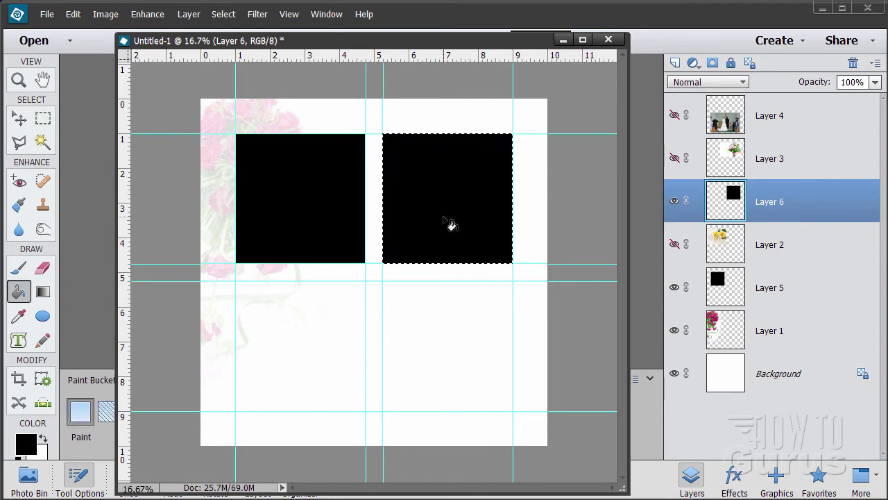
- Add a layer above the hand-held bouquet layer and fill the lower guide rectangle, about 8 by 3.75 inches, with black
click(44, 119)
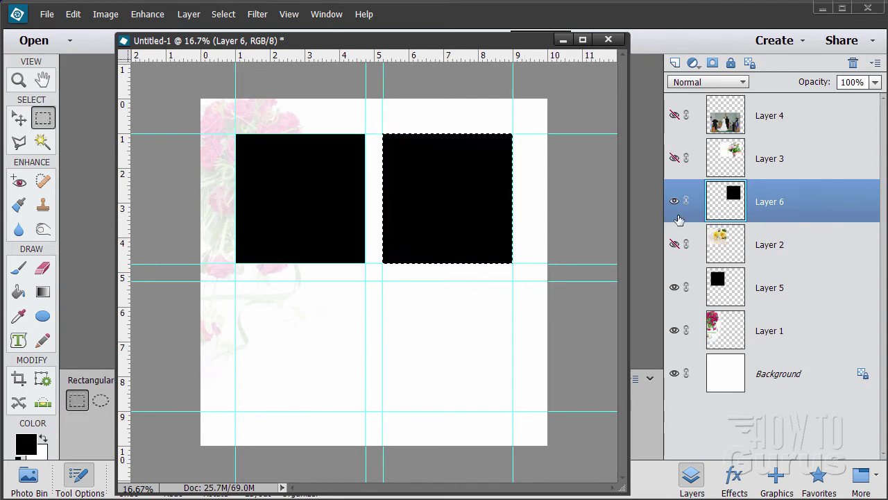
click(789, 162)
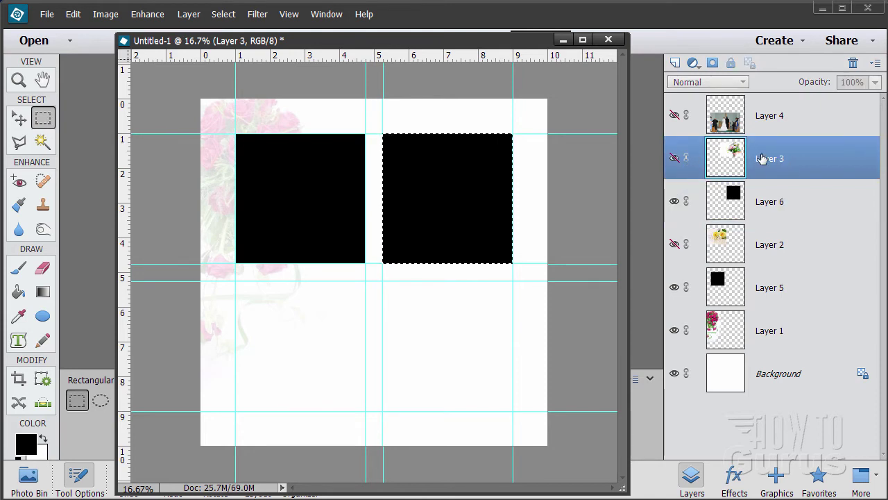
click(674, 63)
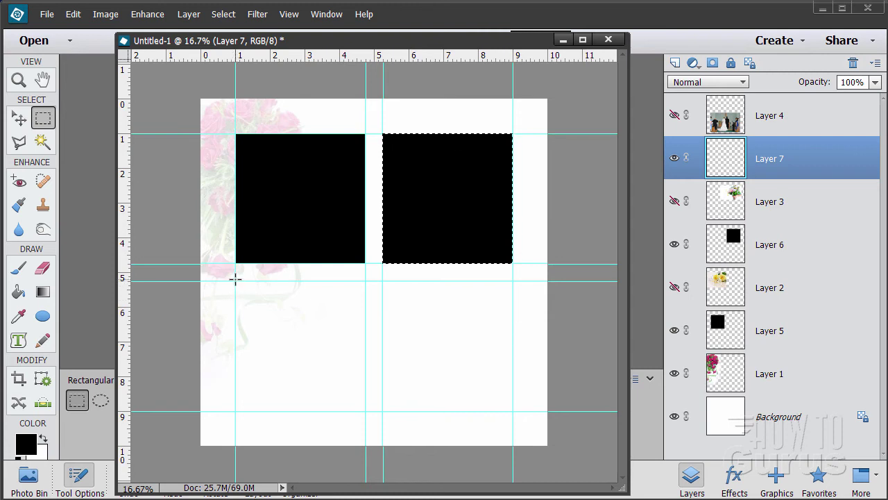
drag(289, 319, 513, 413)
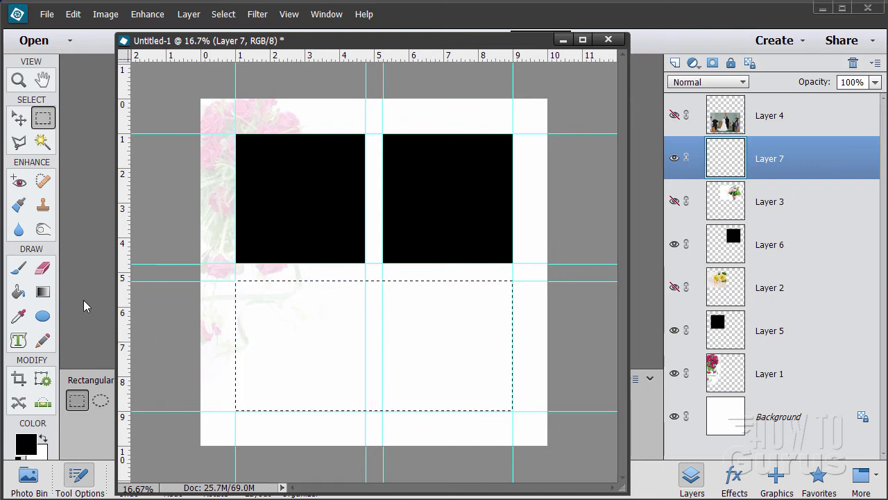
click(18, 291)
click(281, 359)
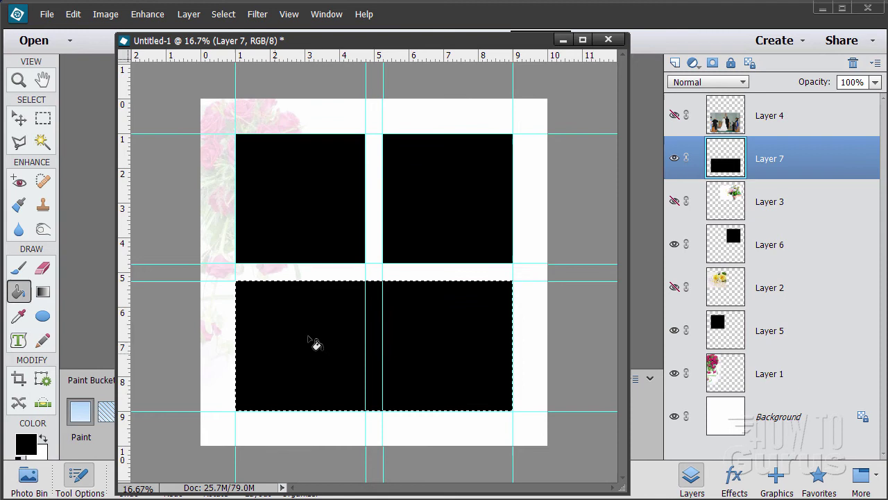
- Show the yellow roses, hand-held bouquet and church ceremony photo layers again and clear the selection, keeping the yellow roses layer active
click(20, 120)
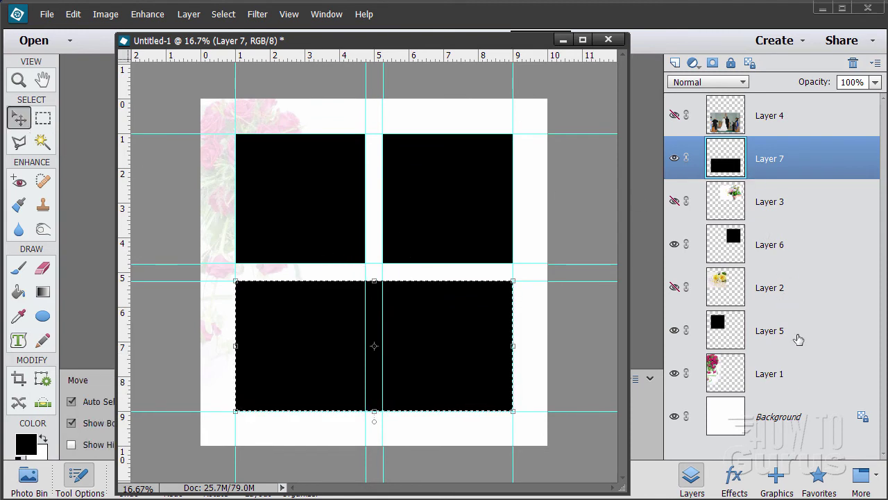
click(763, 289)
click(675, 287)
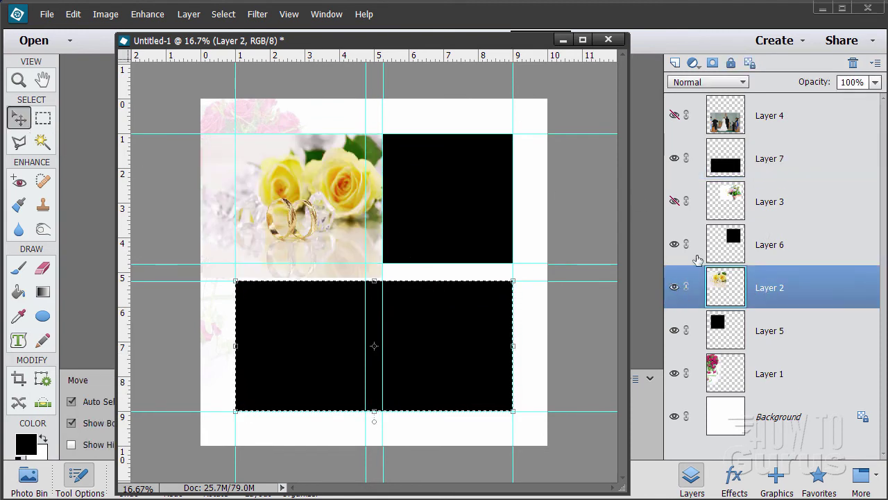
click(675, 201)
click(675, 116)
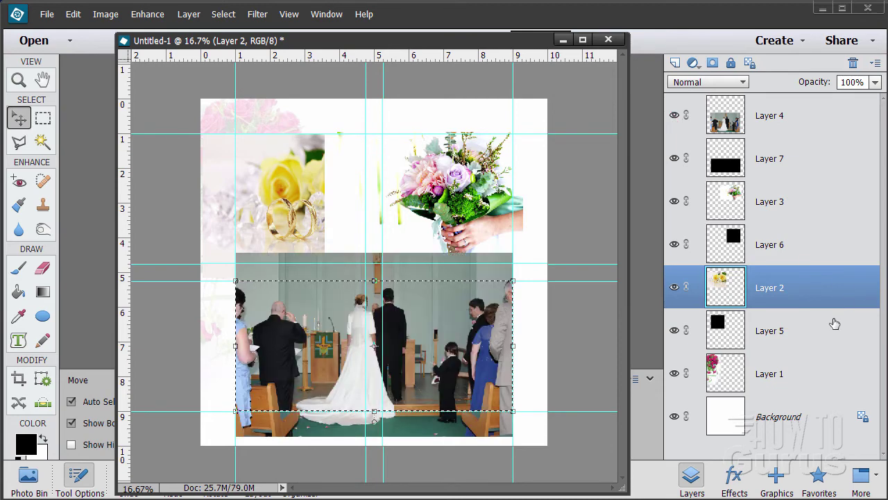
click(225, 15)
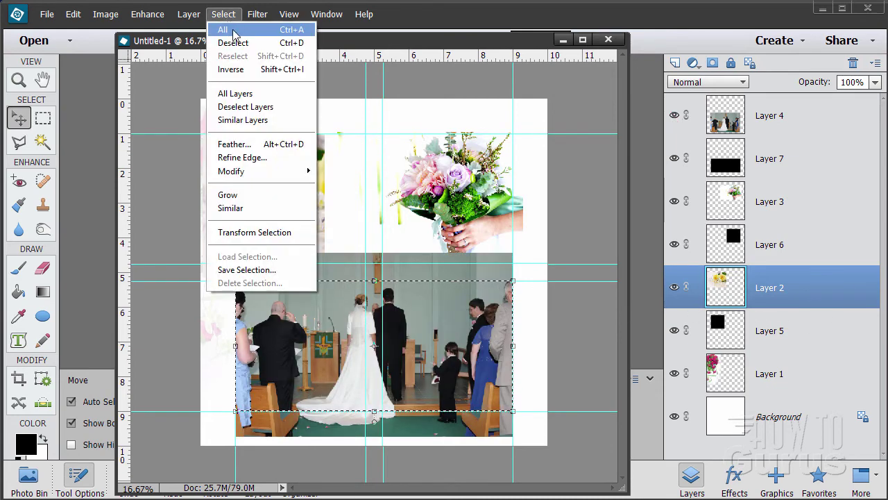
click(234, 42)
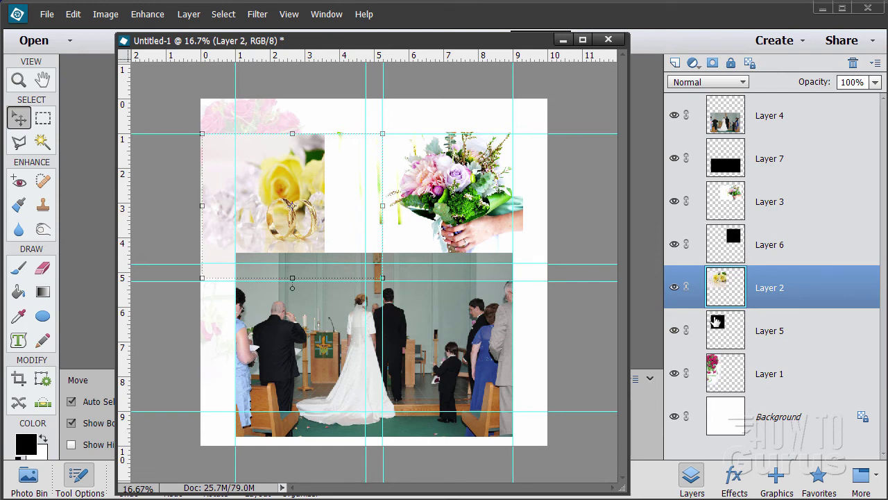
- Create a clipping mask that clips the yellow roses and rings layer to the black square layer beneath it
right_click(761, 285)
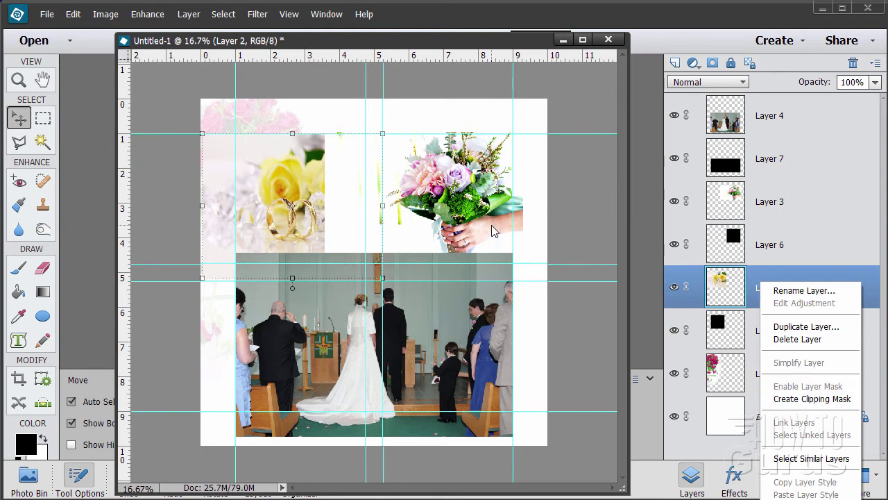
click(186, 14)
click(186, 15)
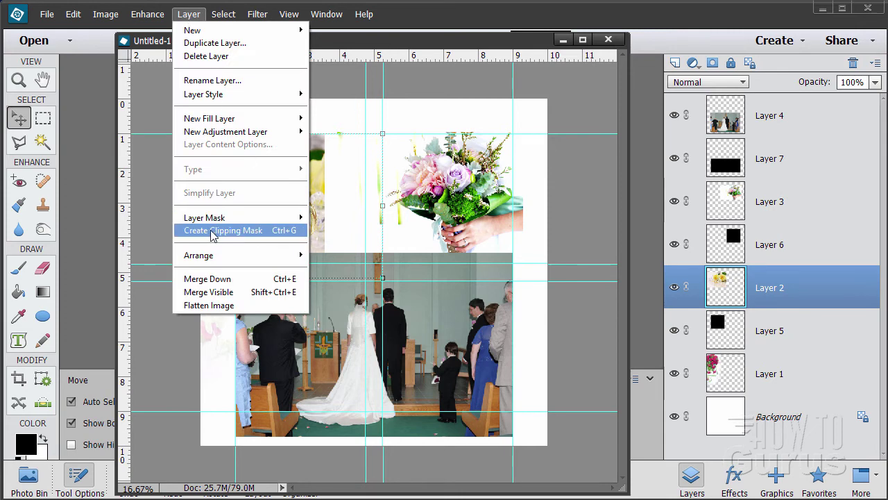
click(251, 231)
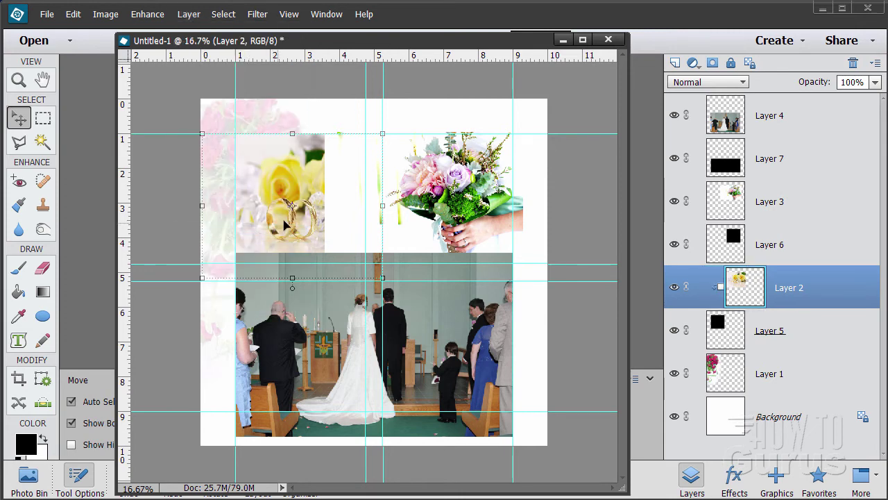
- Create clipping masks that clip the hand-held bouquet photo to the upper right black square and the church ceremony photo to the lower black rectangle
click(819, 202)
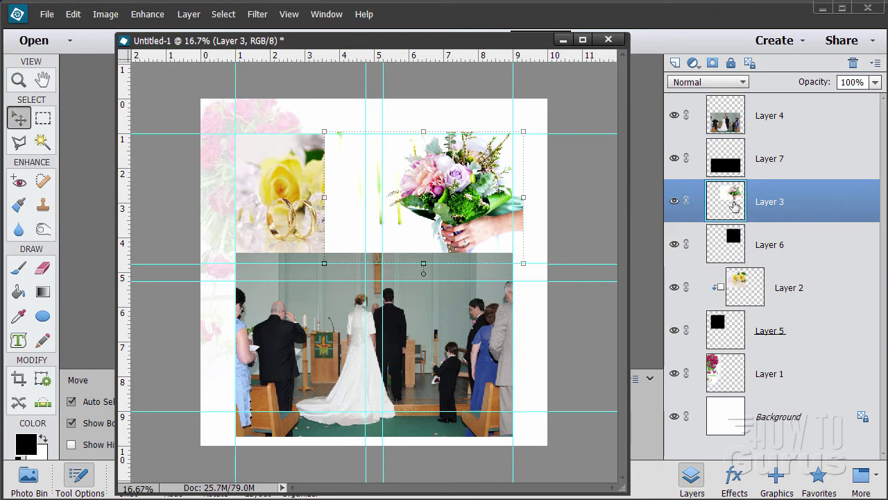
right_click(777, 201)
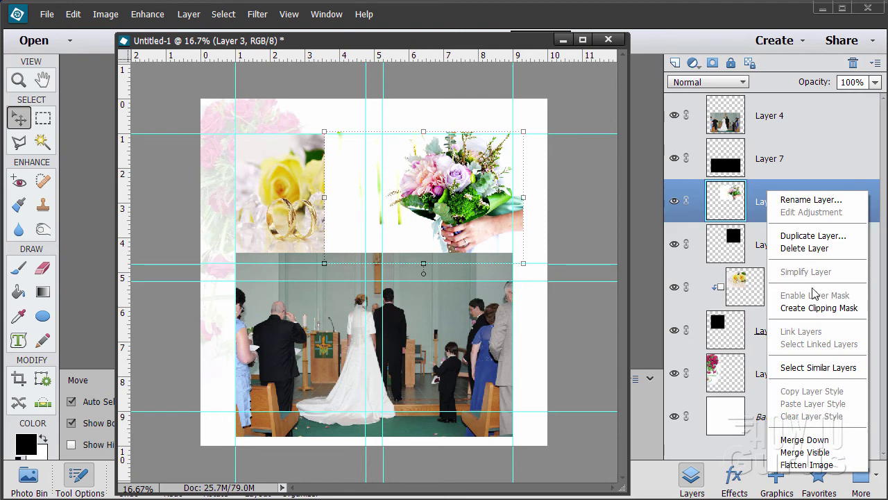
click(805, 308)
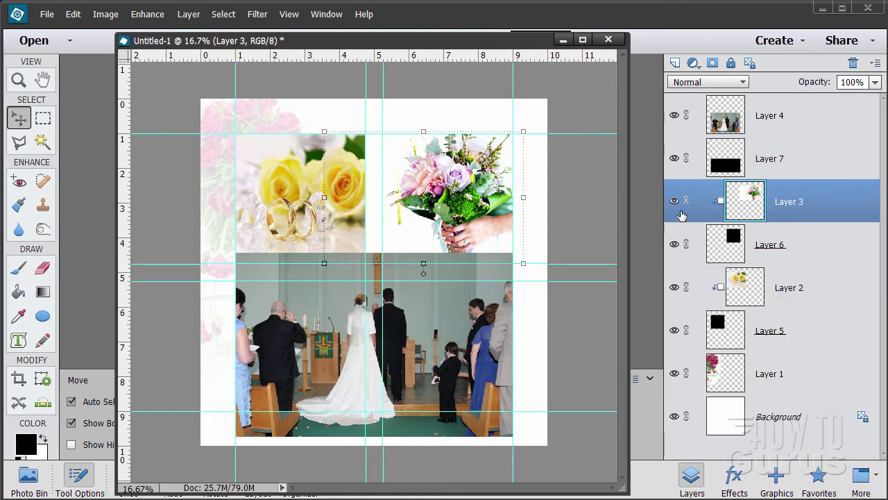
click(728, 118)
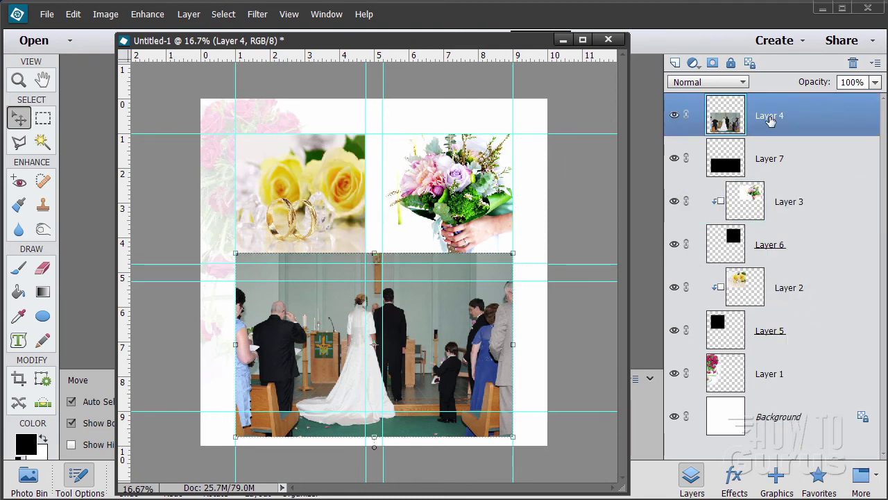
right_click(762, 112)
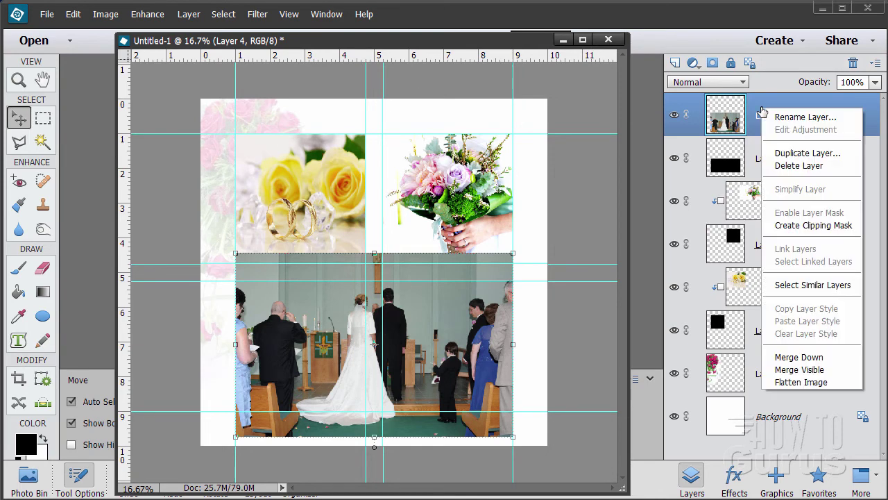
click(802, 226)
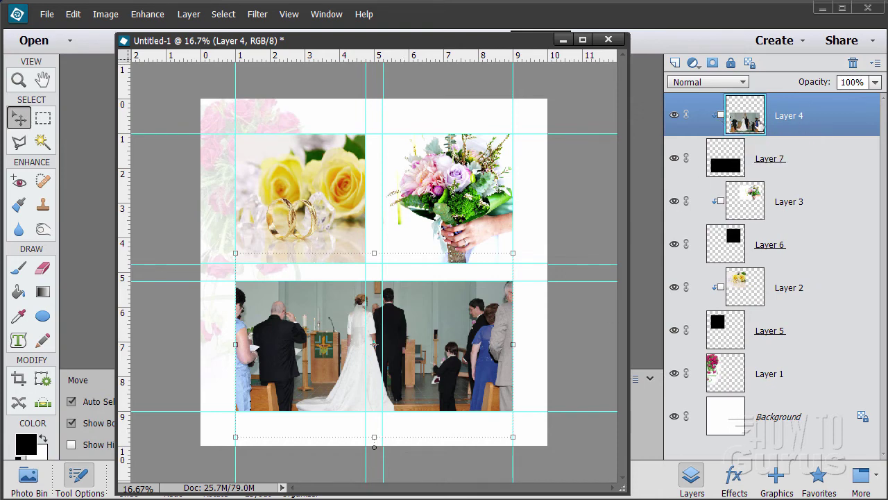
- Reposition the three clipped photos within their frames, moving the ceremony about 0.25 inch down and the yellow roses about 0.5 inch right and 0.25 inch up
mouse_move(448, 364)
mouse_down()
mouse_move(430, 356)
mouse_move(450, 323)
mouse_move(456, 345)
mouse_move(384, 407)
mouse_move(458, 379)
mouse_move(443, 358)
mouse_move(450, 353)
mouse_move(440, 361)
mouse_move(479, 340)
mouse_move(464, 368)
mouse_up()
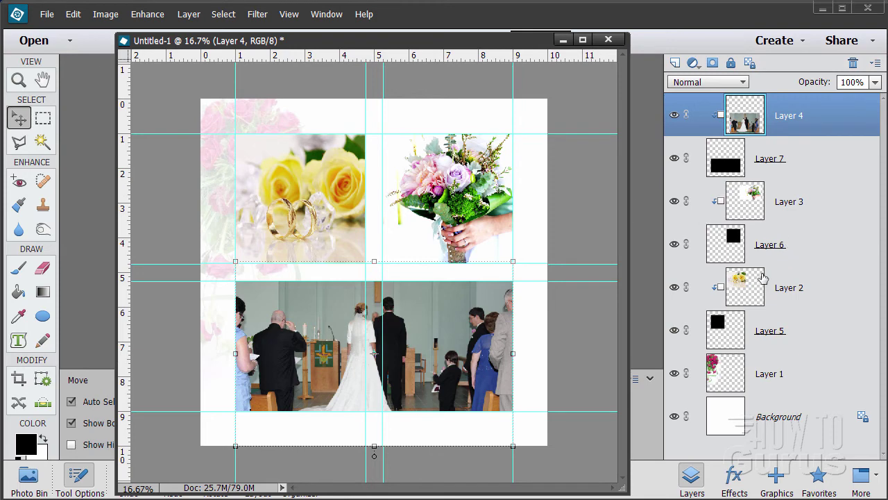
click(755, 201)
drag(458, 226, 457, 231)
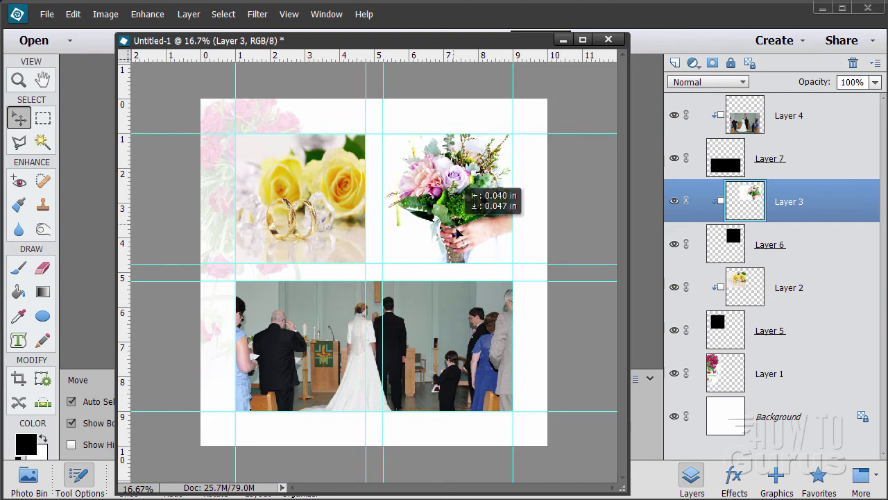
click(738, 286)
mouse_move(334, 230)
mouse_down()
mouse_move(328, 234)
mouse_move(330, 222)
mouse_move(351, 224)
mouse_up()
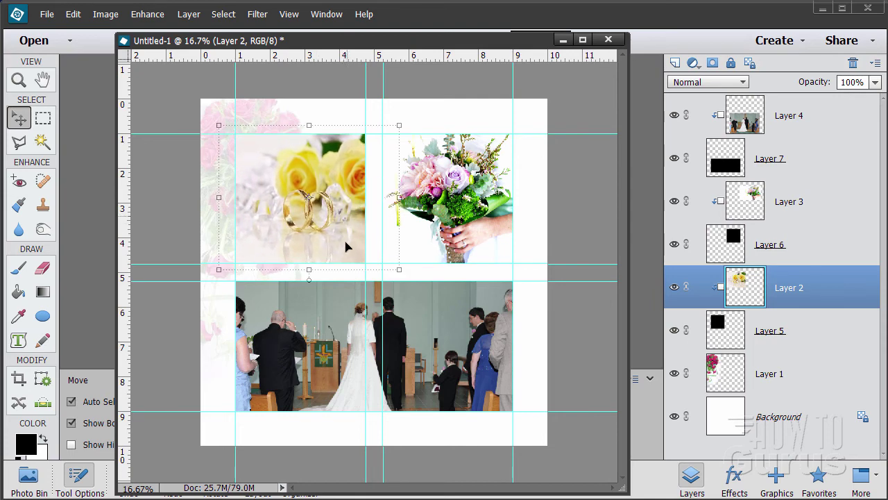
click(372, 249)
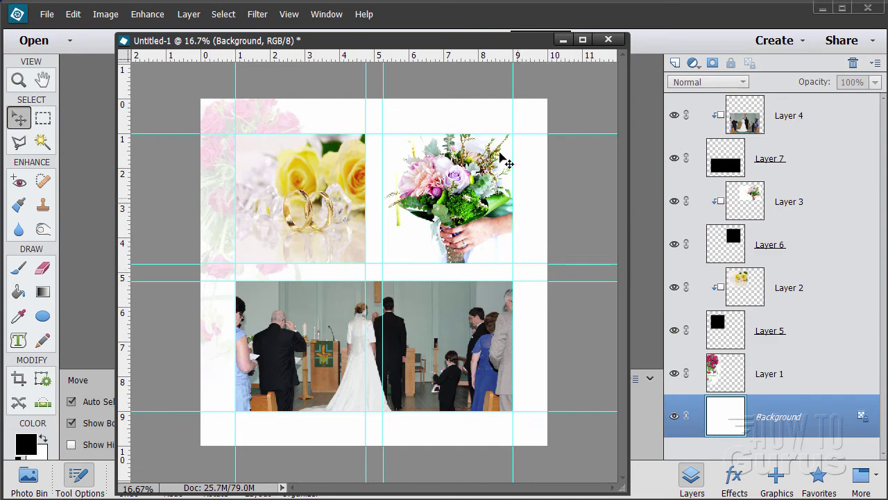
- Add a 16 px outside stroke layer style to the black square beneath the yellow roses photo
click(715, 326)
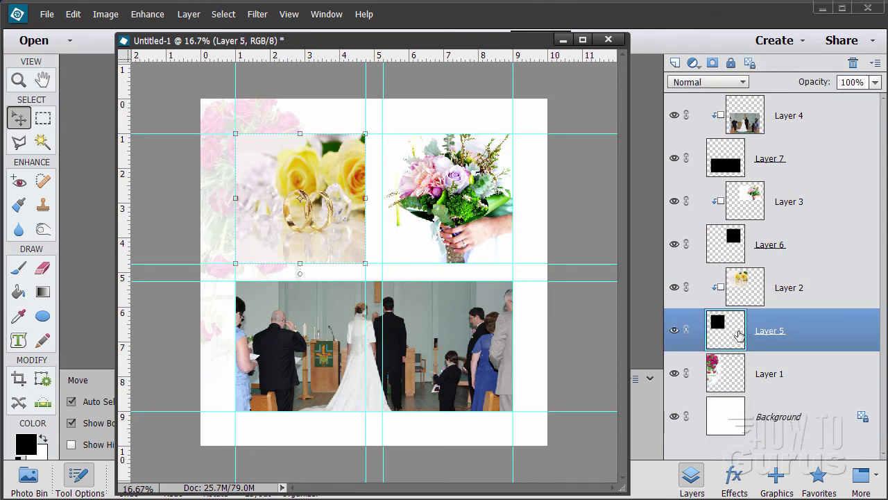
click(188, 16)
mouse_move(217, 95)
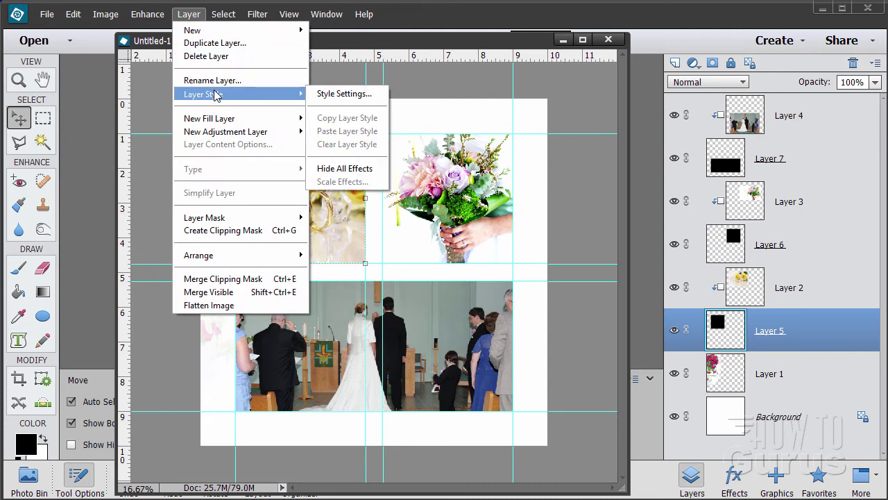
click(354, 95)
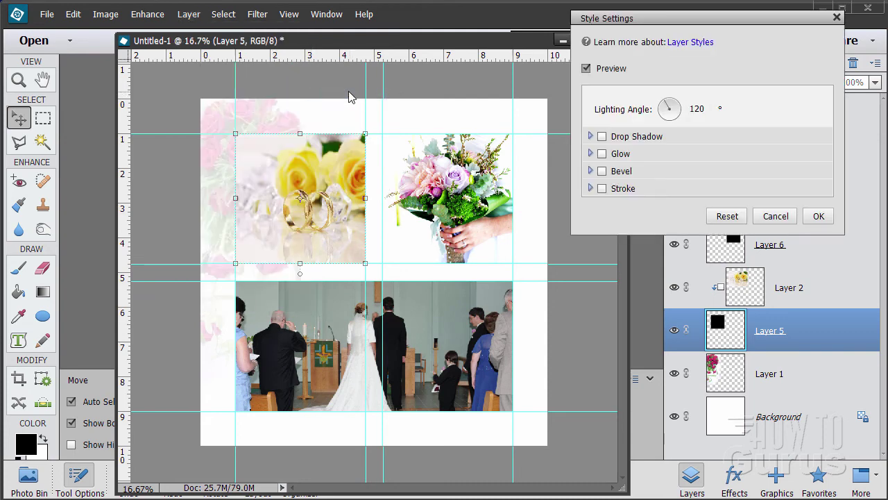
click(602, 188)
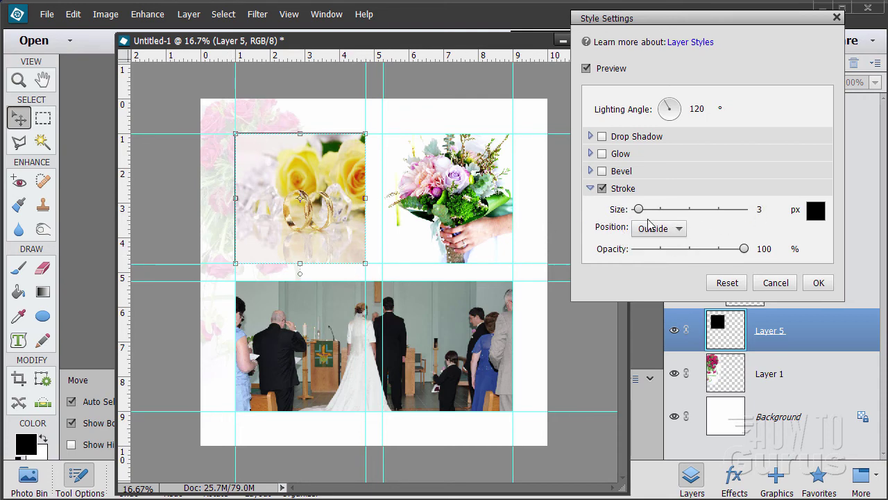
drag(639, 211, 646, 213)
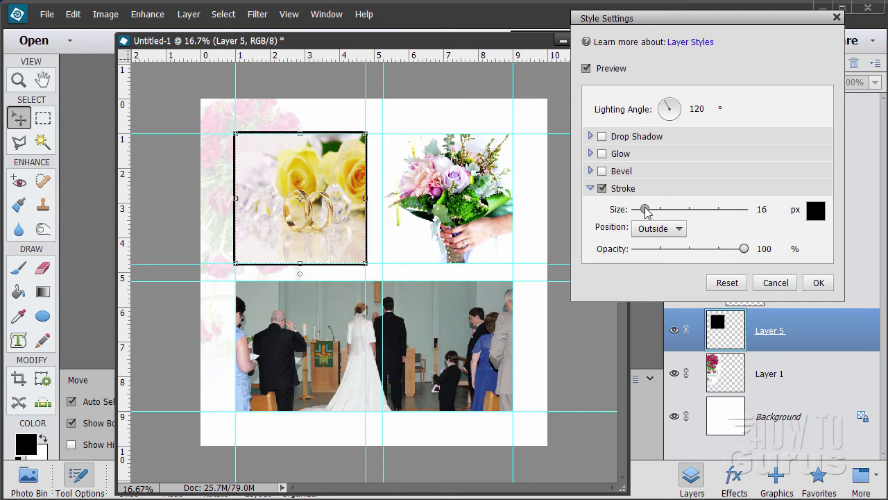
- Set the stroke color to light pink feb1b1 and apply the layer style
click(814, 211)
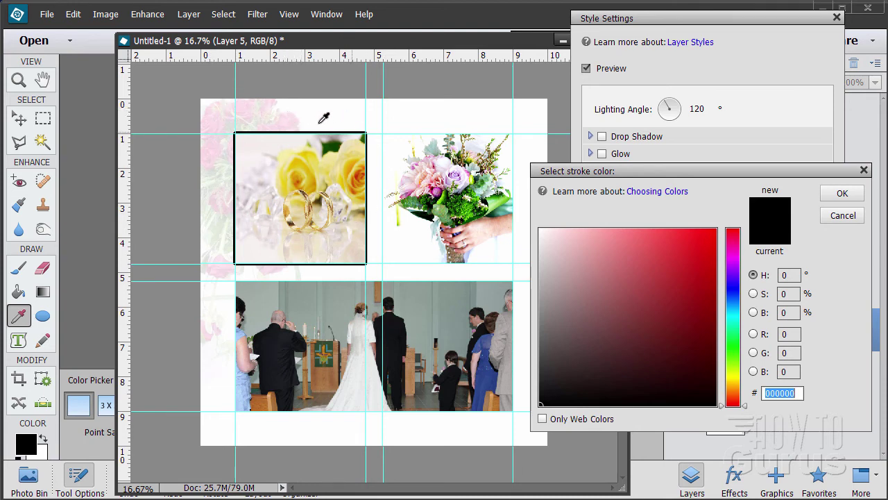
drag(632, 237, 592, 230)
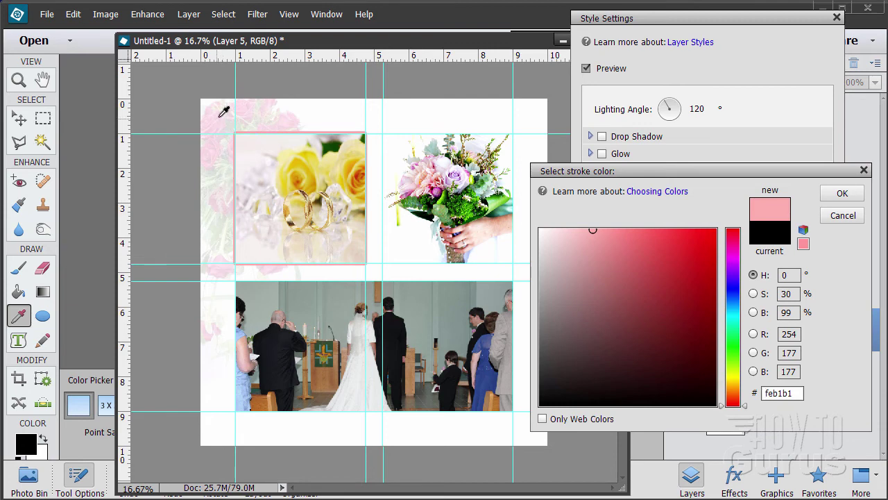
click(840, 196)
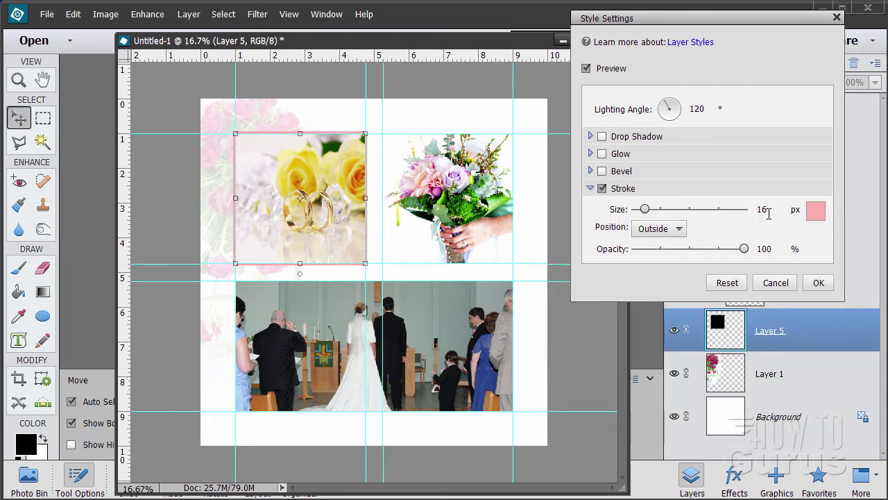
click(819, 282)
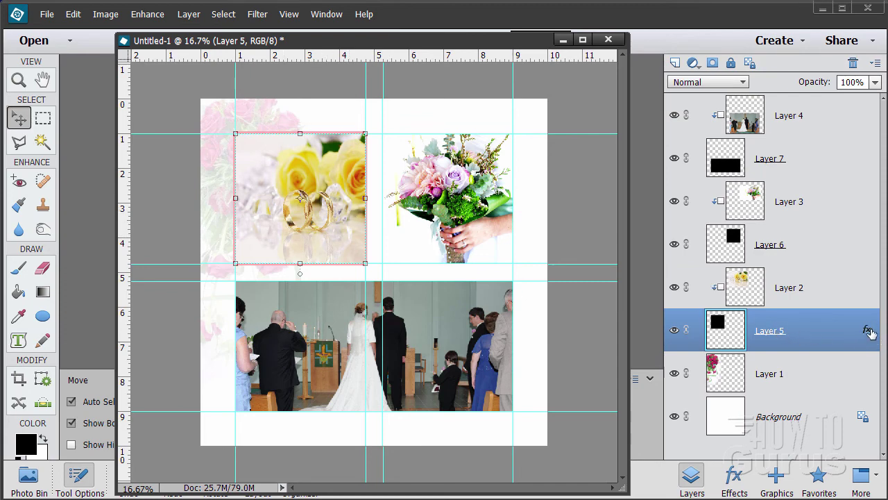
- Copy the pink stroke layer style from the yellow roses' black square and paste it onto the black rectangle layer beneath the ceremony photo
right_click(766, 322)
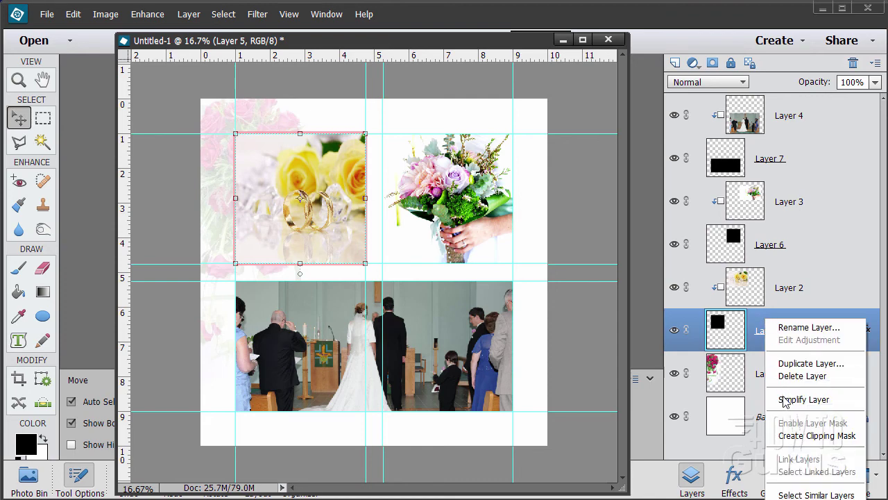
click(643, 284)
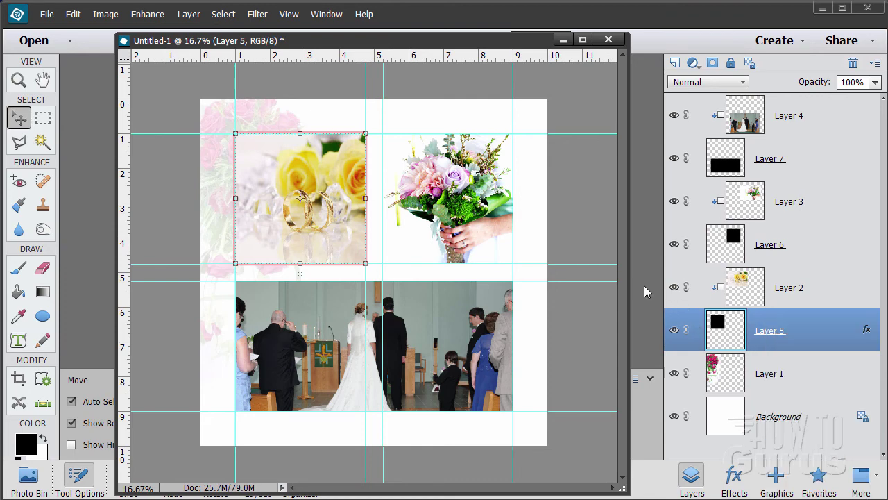
right_click(767, 324)
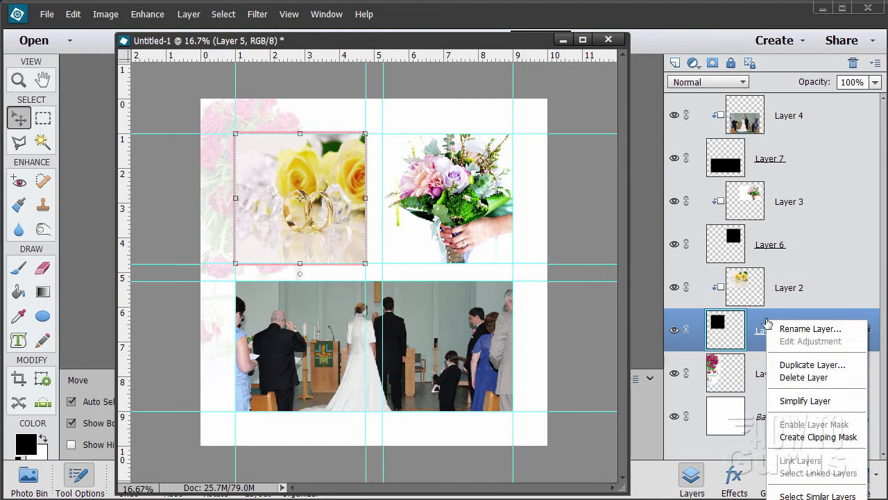
key(Escape)
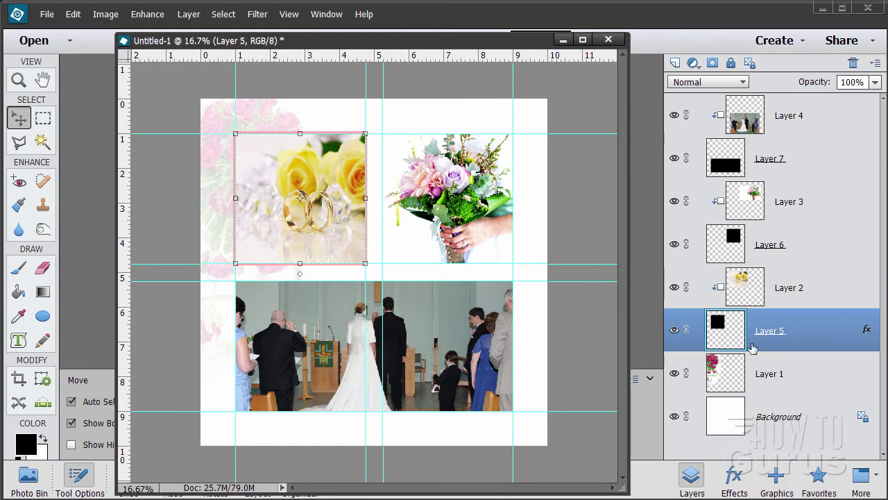
click(756, 156)
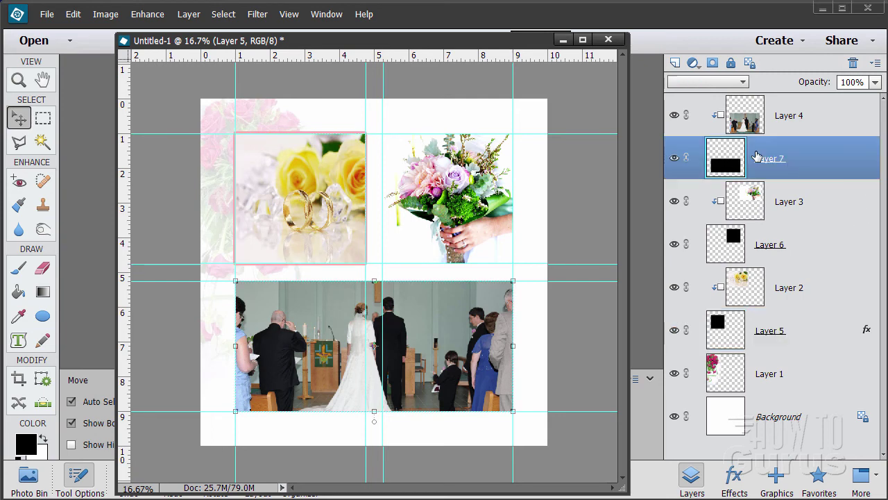
right_click(760, 153)
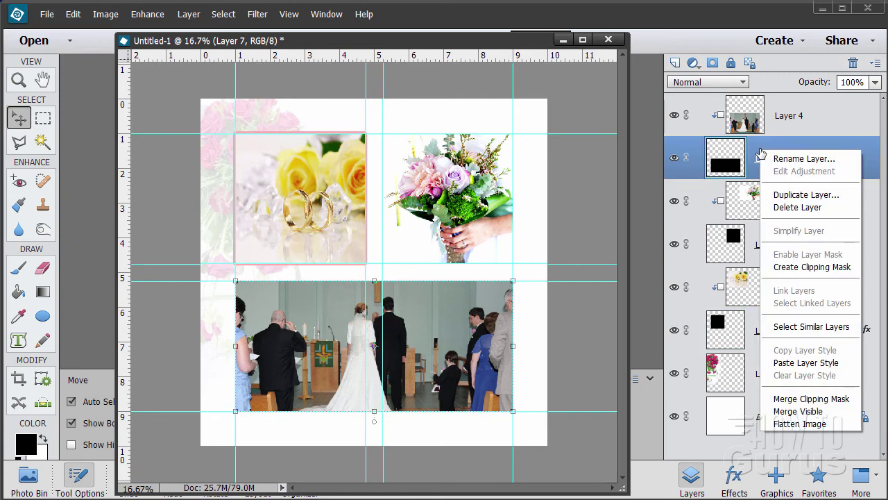
click(807, 363)
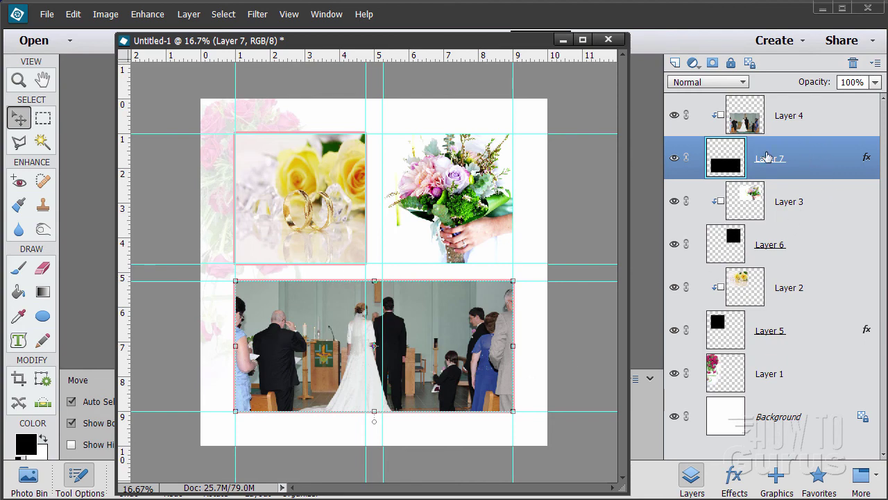
- Paste the pink stroke layer style onto the black square layer beneath the hand-held bouquet photo
right_click(763, 154)
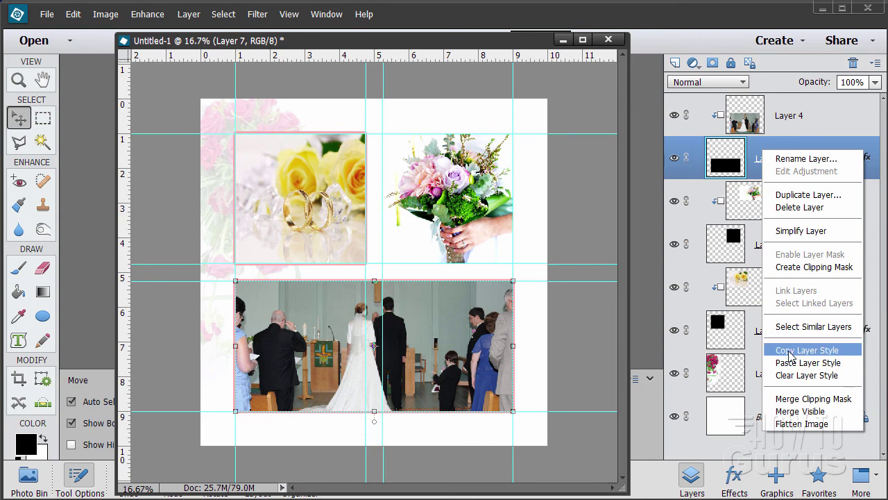
click(826, 127)
click(754, 247)
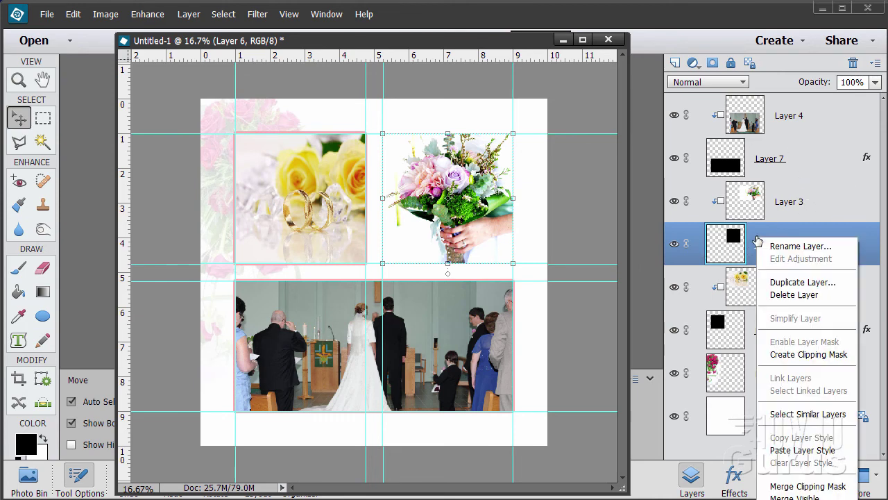
right_click(758, 240)
click(798, 449)
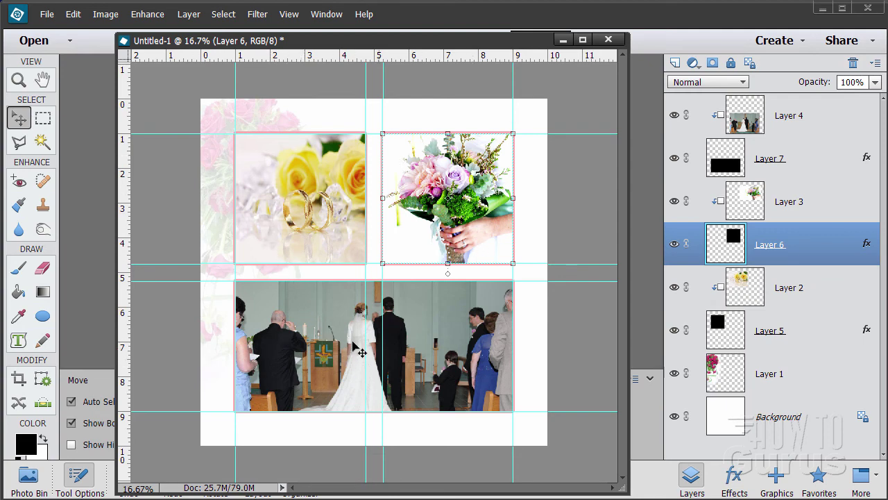
- Make the Background layer active and hide the guides on the album page
click(764, 292)
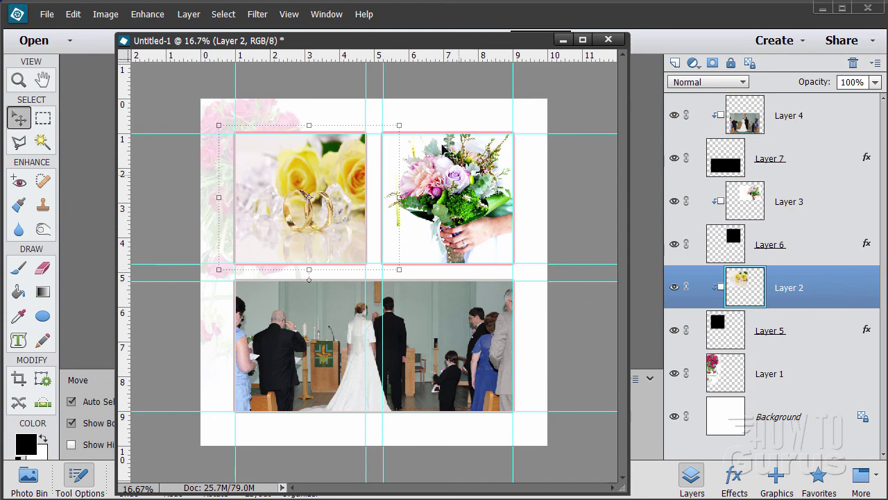
click(805, 435)
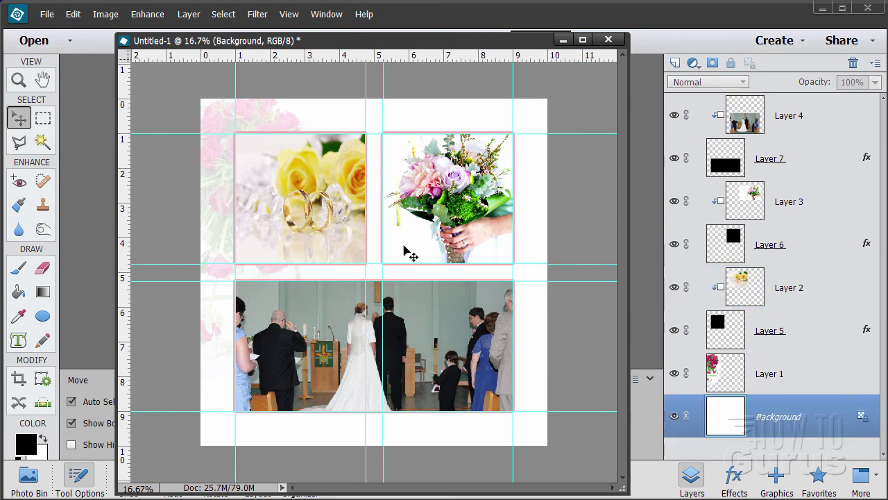
click(288, 15)
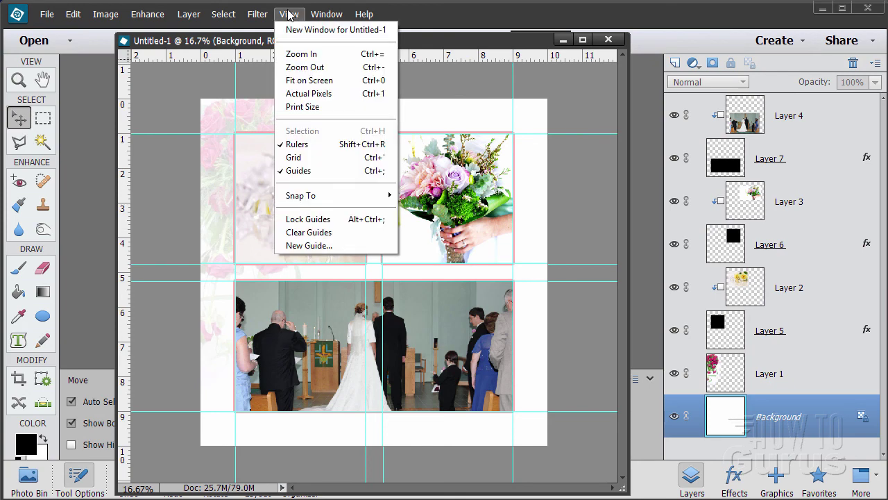
click(307, 174)
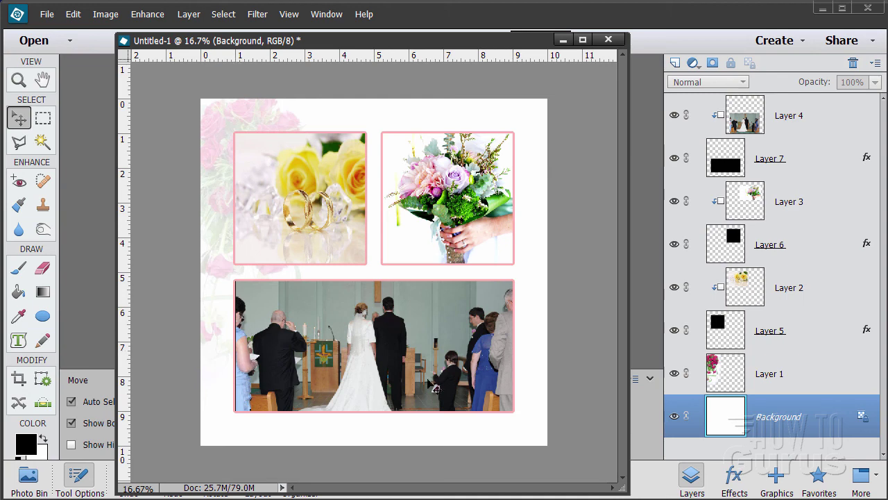
- Stretch the ceremony photo slightly to the left so it fills its frame's left edge, and make the Background layer active again
click(748, 123)
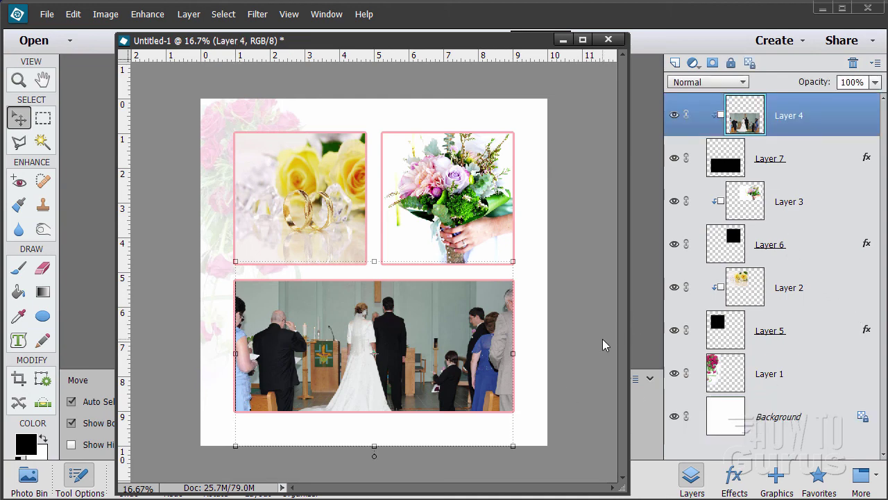
click(233, 354)
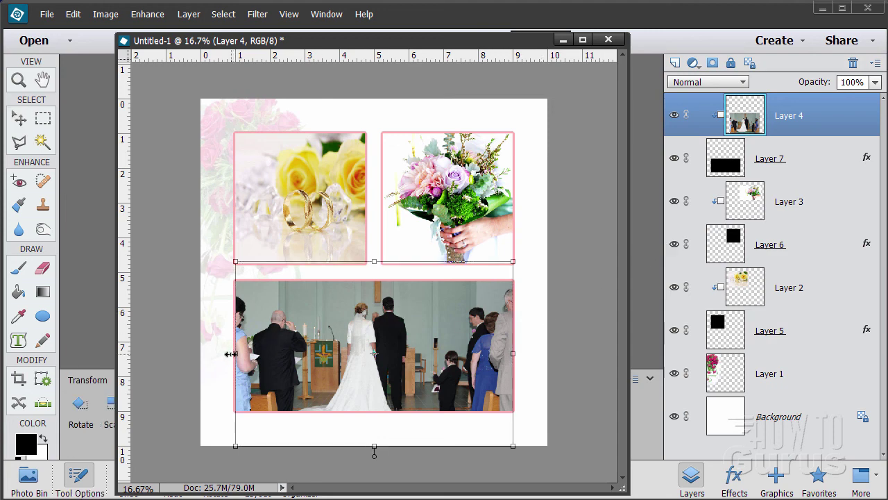
drag(232, 354, 231, 354)
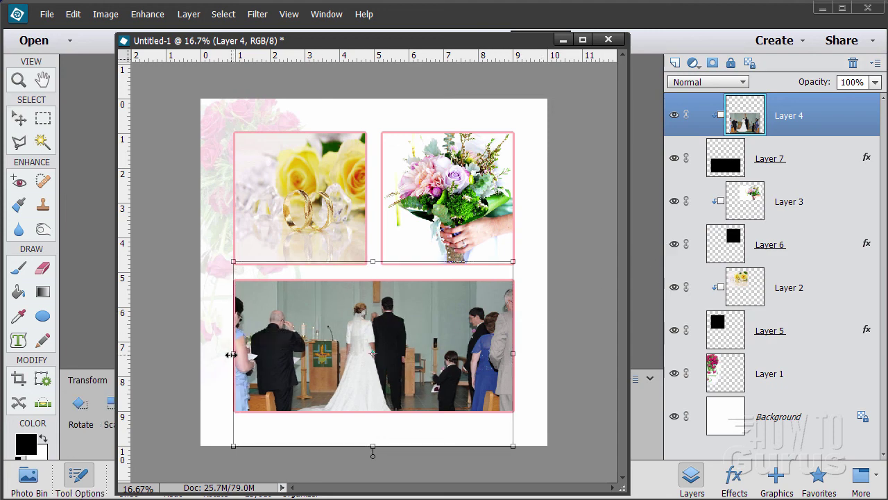
click(463, 456)
click(772, 435)
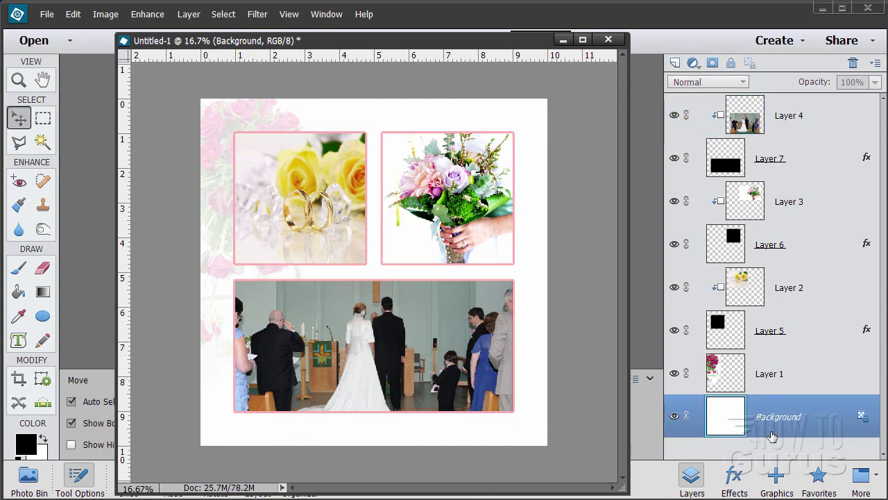